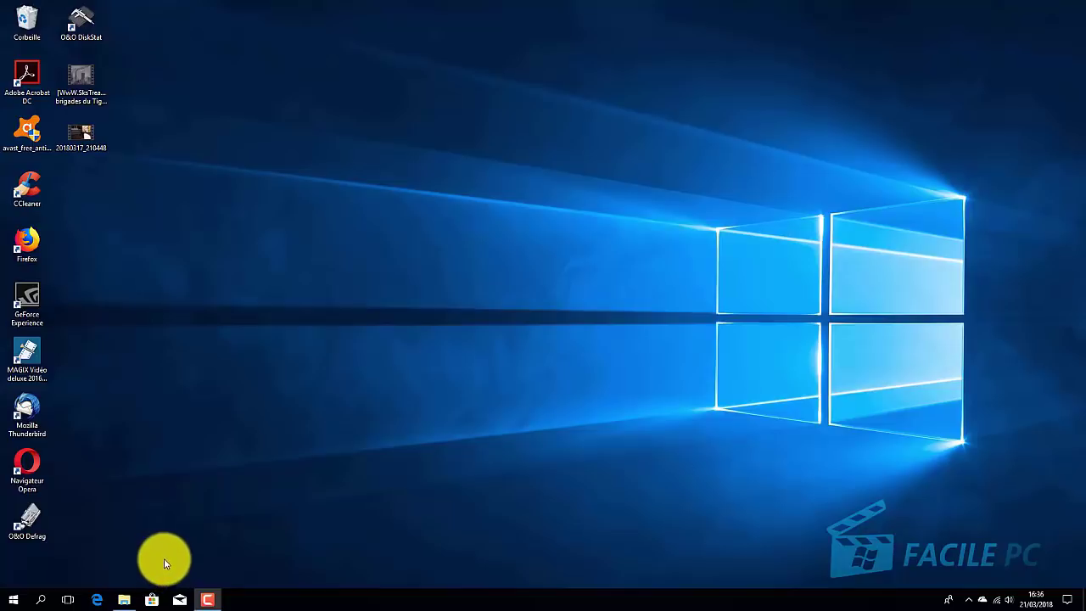
# Show This PC in File Explorer and bring up the format settings for USB drive I:.
pyautogui.click(123, 601)
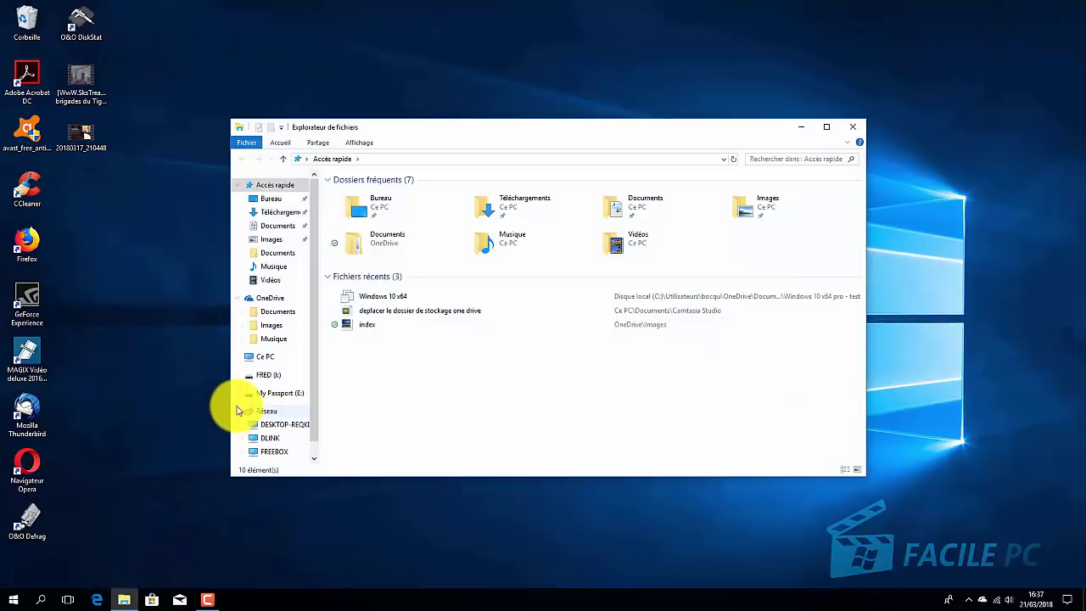
pyautogui.click(263, 359)
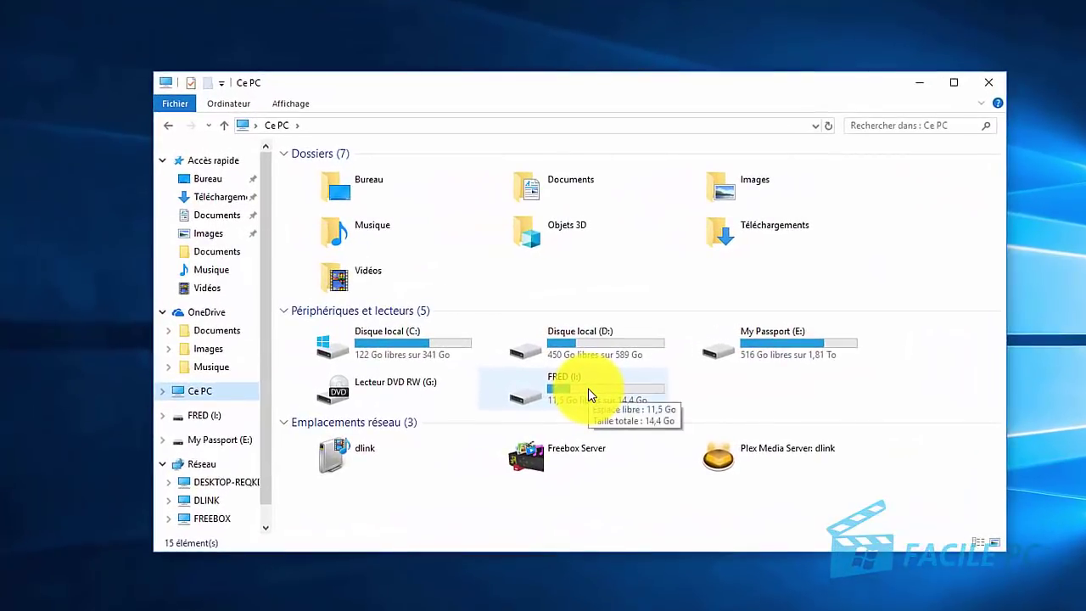
pyautogui.rightClick(588, 388)
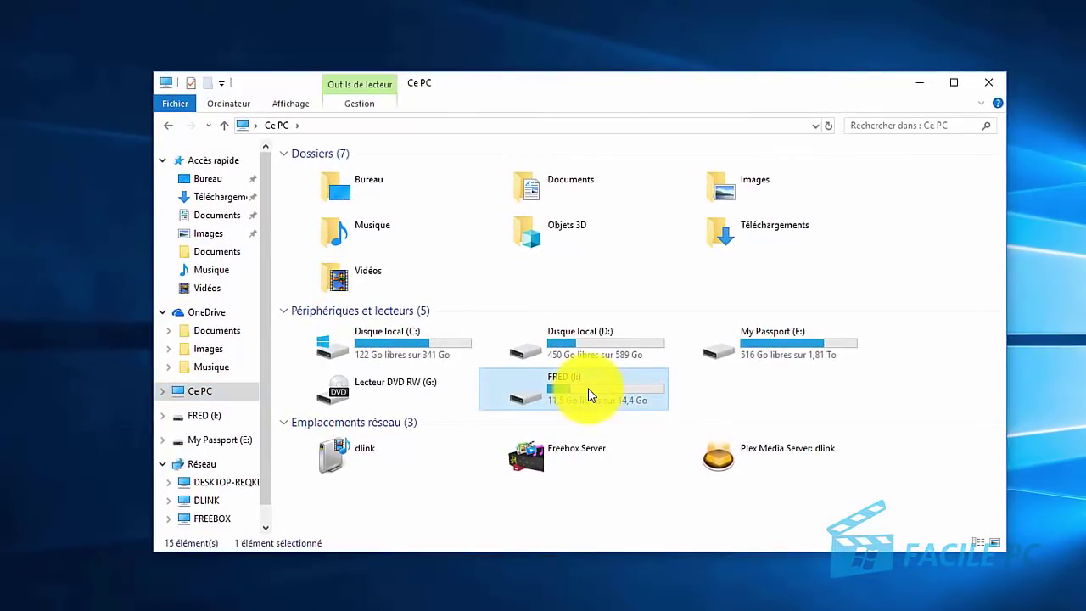
pyautogui.click(622, 388)
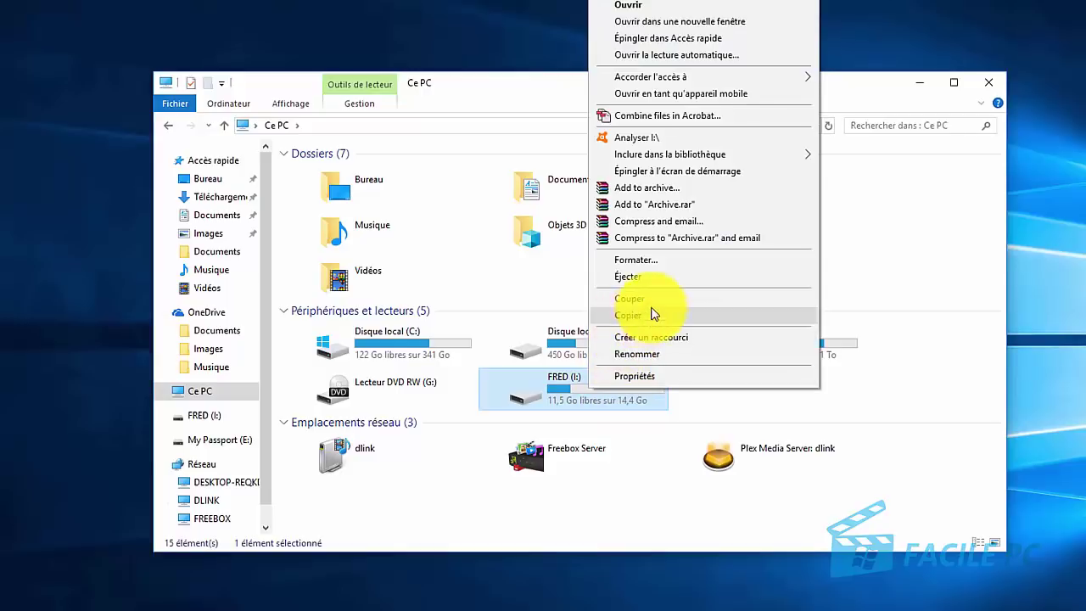
pyautogui.click(641, 269)
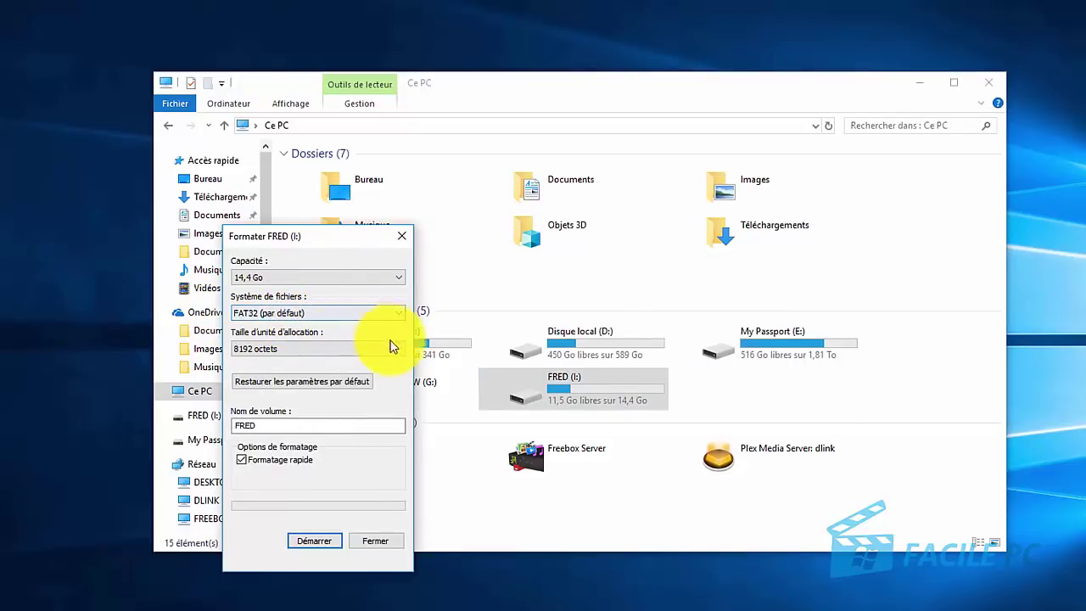
# Clear the volume name and quick-format USB drive I: as FAT32, closing the format dialog and File Explorer when finished.
pyautogui.doubleClick(268, 426)
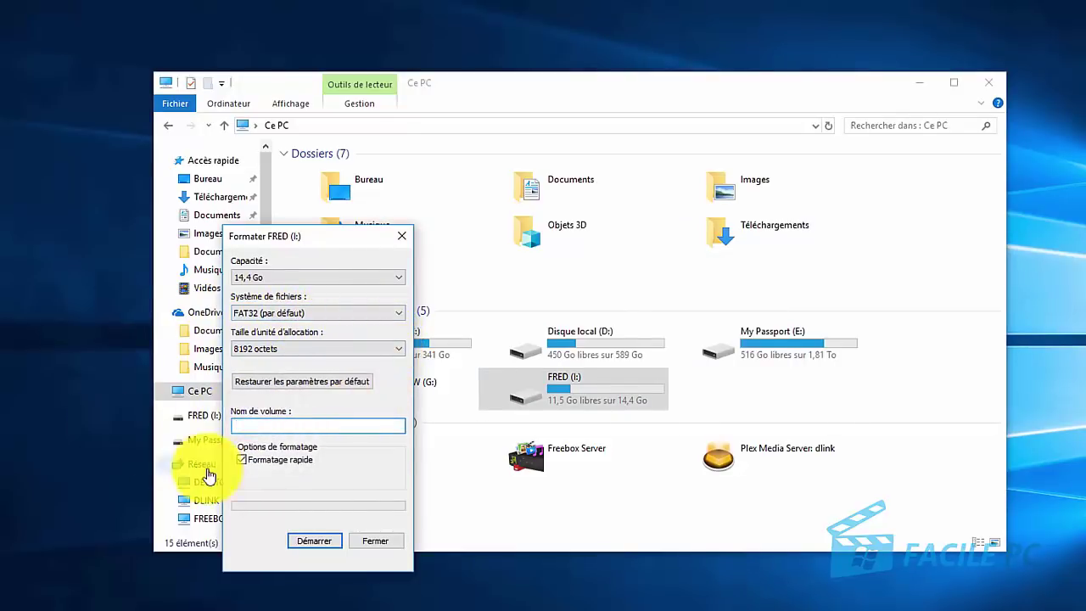
pyautogui.click(325, 544)
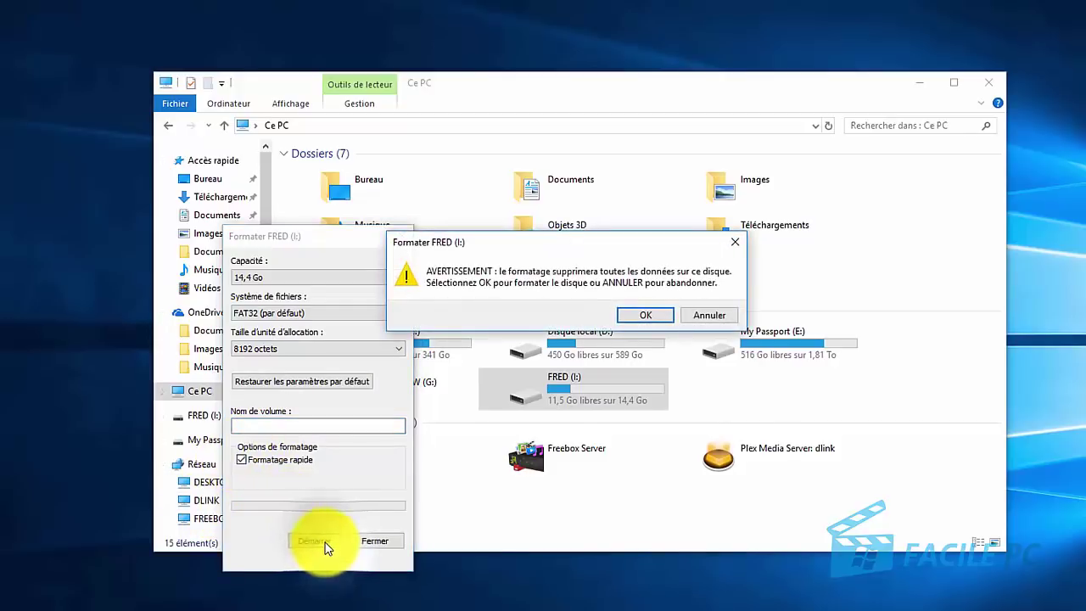
pyautogui.click(645, 319)
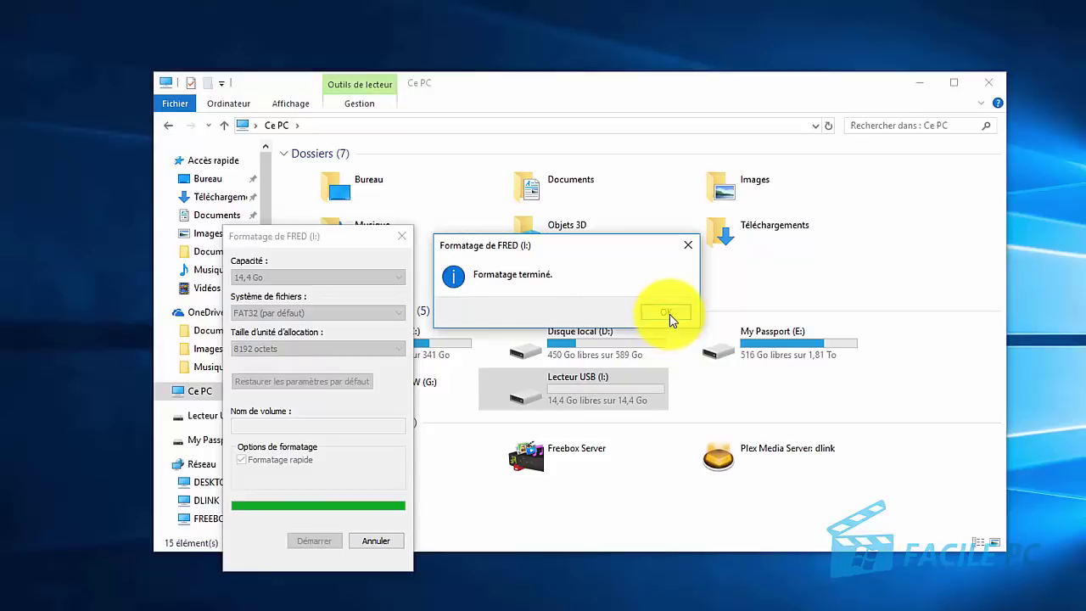
pyautogui.click(669, 314)
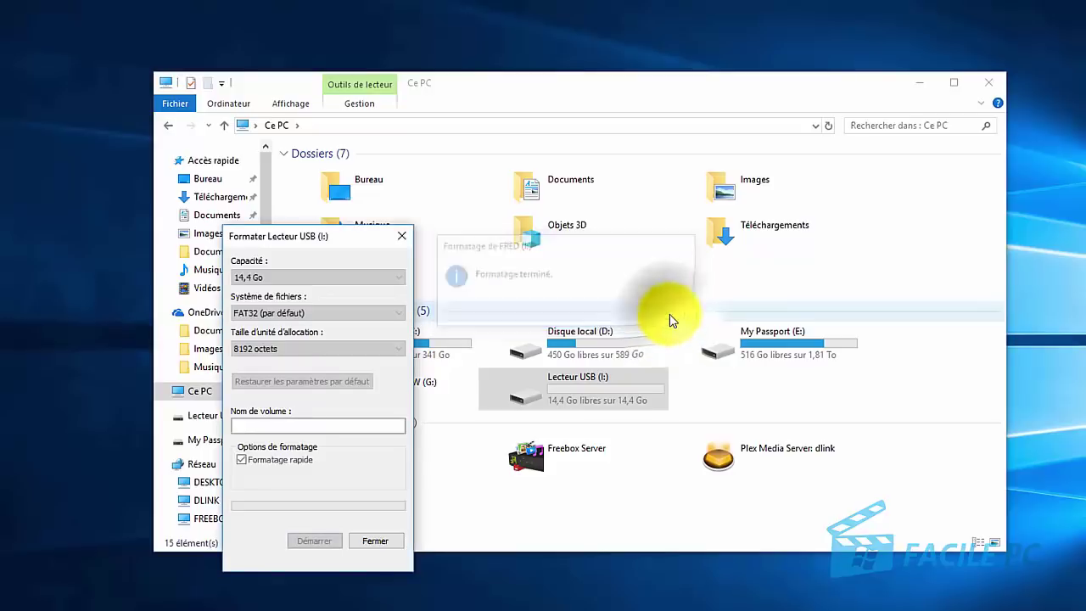
pyautogui.click(380, 541)
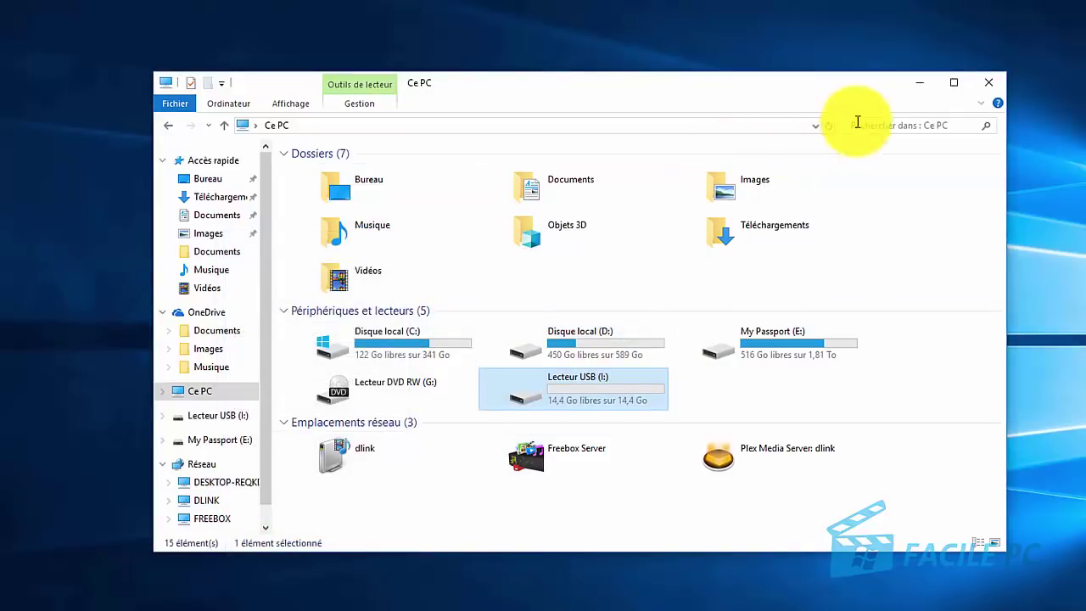
pyautogui.click(986, 85)
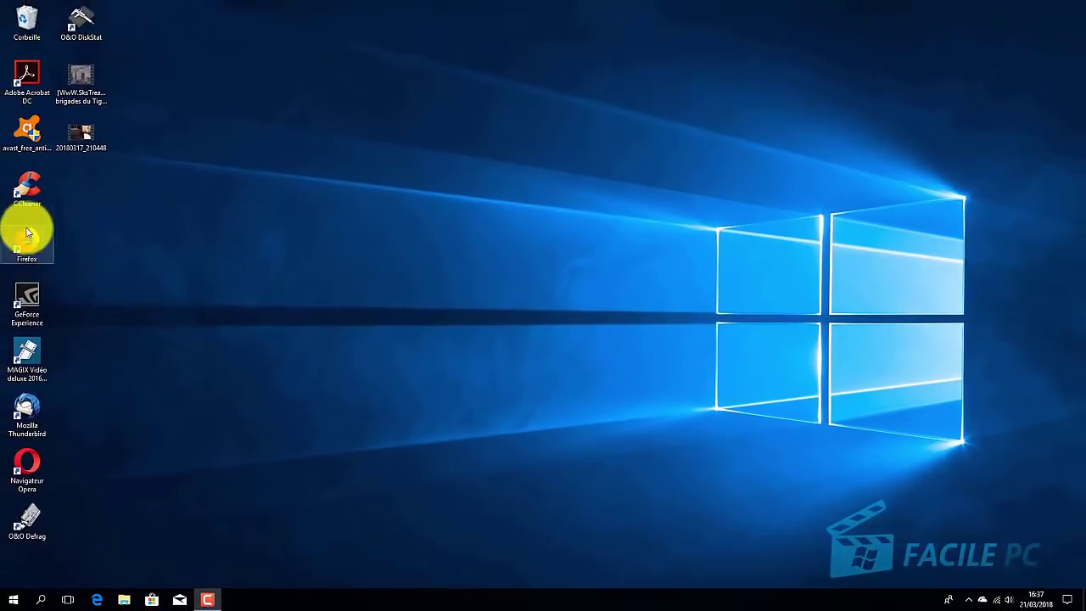
# Switch to Firefox and go to google.fr.
pyautogui.doubleClick(18, 244)
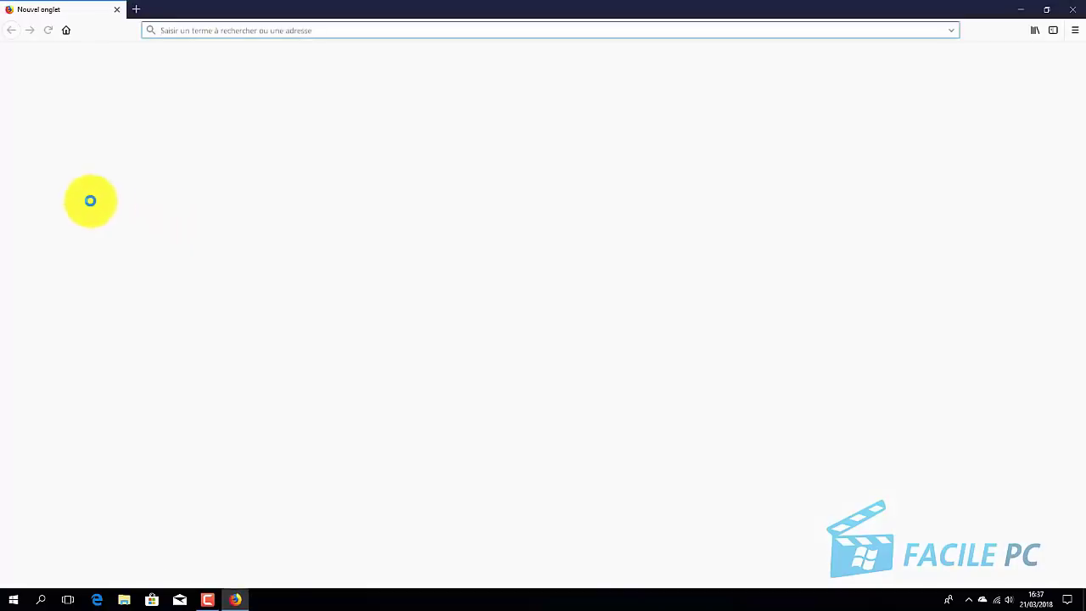
pyautogui.click(321, 30)
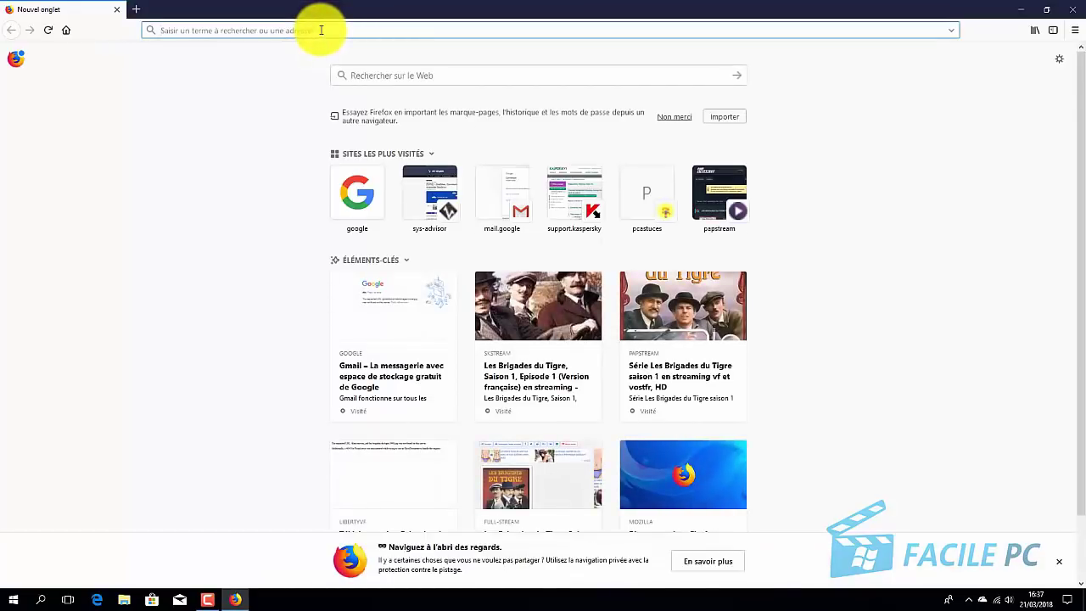
pyautogui.write('google')
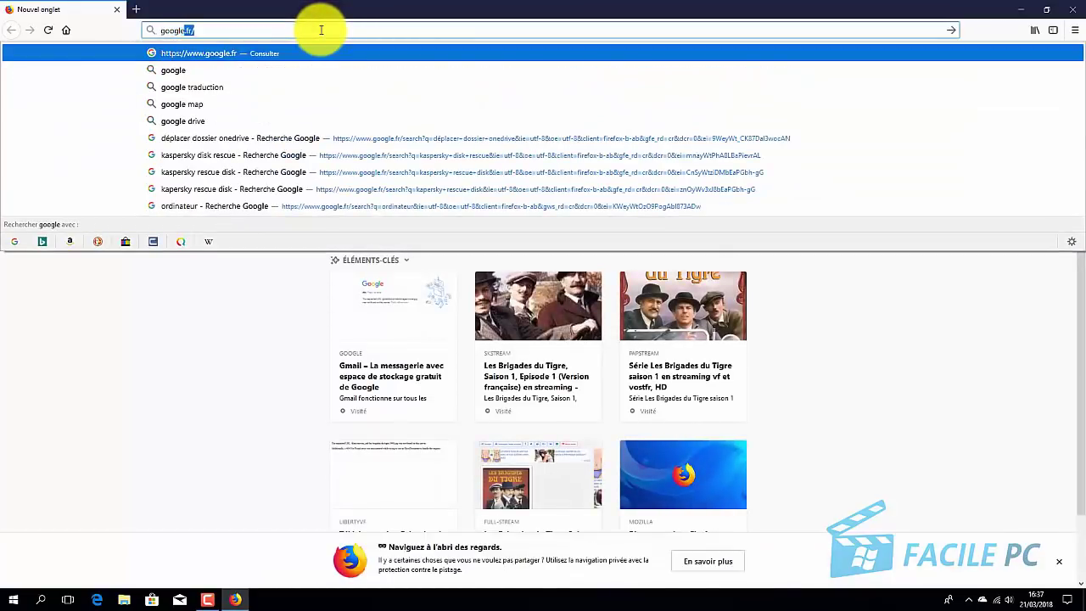
pyautogui.write('.fr')
pyautogui.press('Return')
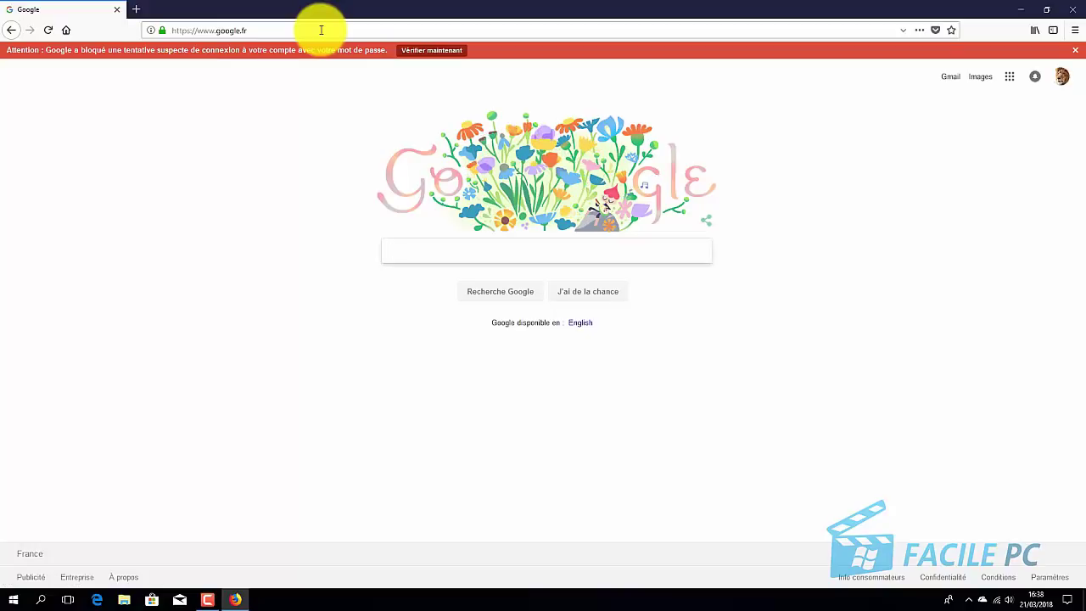
# Search for "kapersky rescue disk" and open the Kaspersky support article on saving Kaspersky Rescue Disk 10 to a USB stick.
pyautogui.write('kapers')
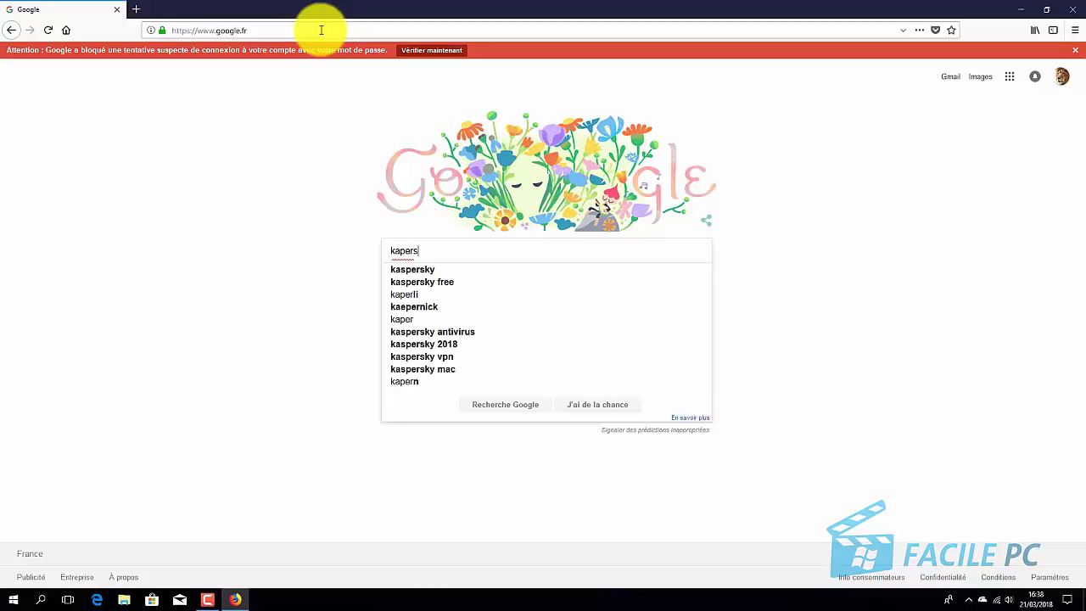
pyautogui.write('ky res')
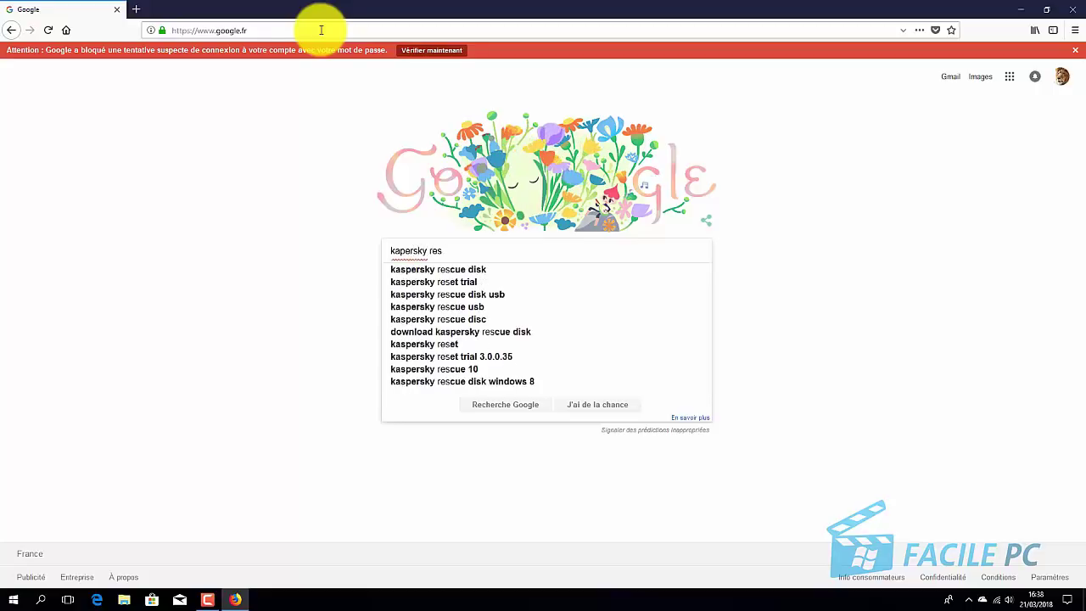
pyautogui.write('cue disk')
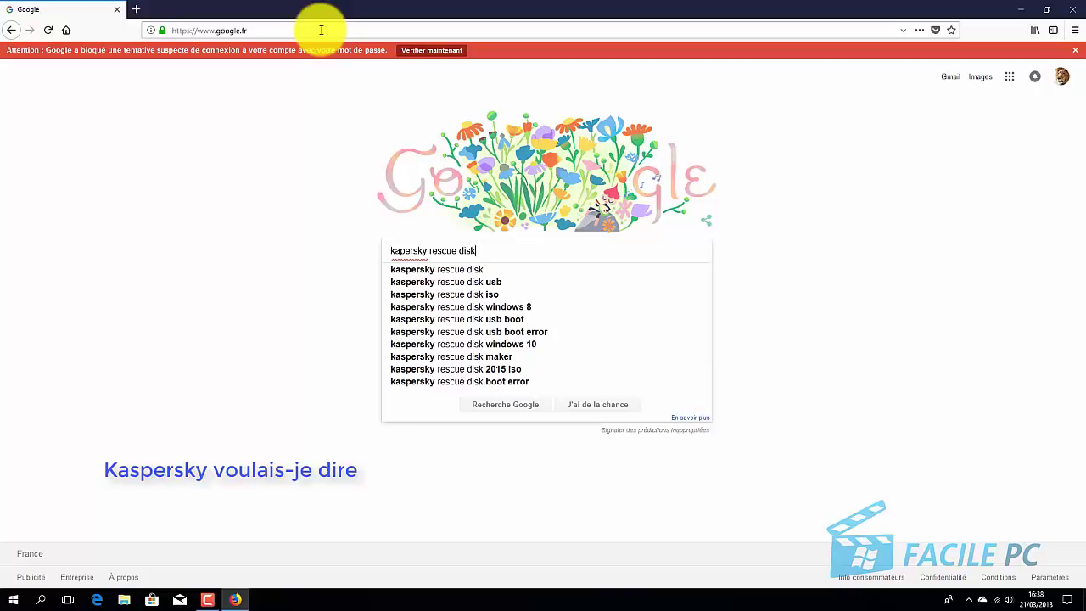
pyautogui.press('Return')
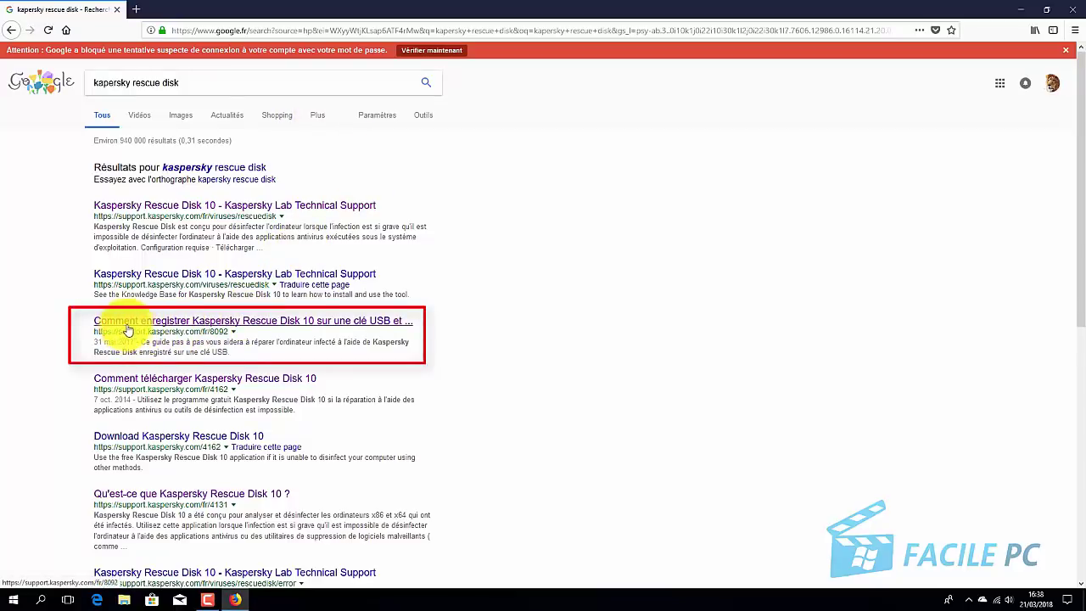
pyautogui.click(261, 322)
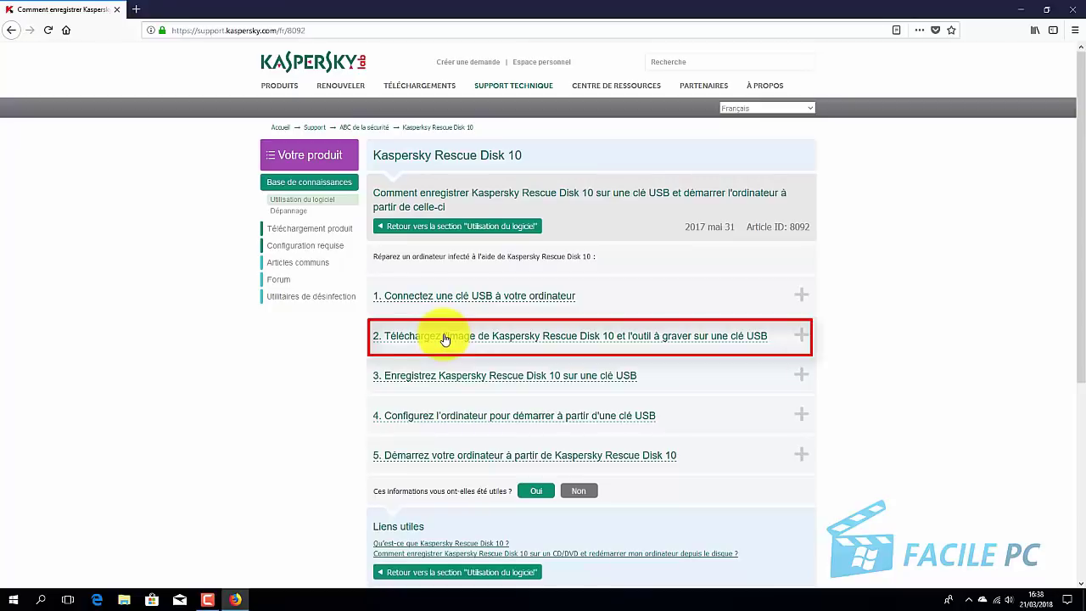
# Expand section 2 of the article and download both kav_rescue_10.iso and the USB recording tool rescue2usb.exe.
pyautogui.click(575, 338)
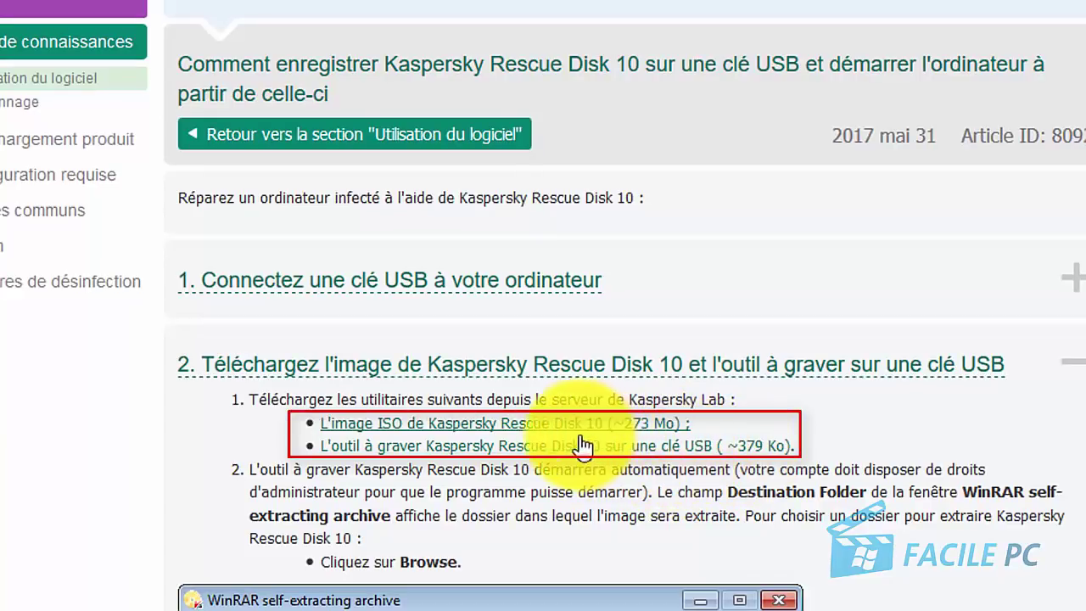
pyautogui.click(560, 422)
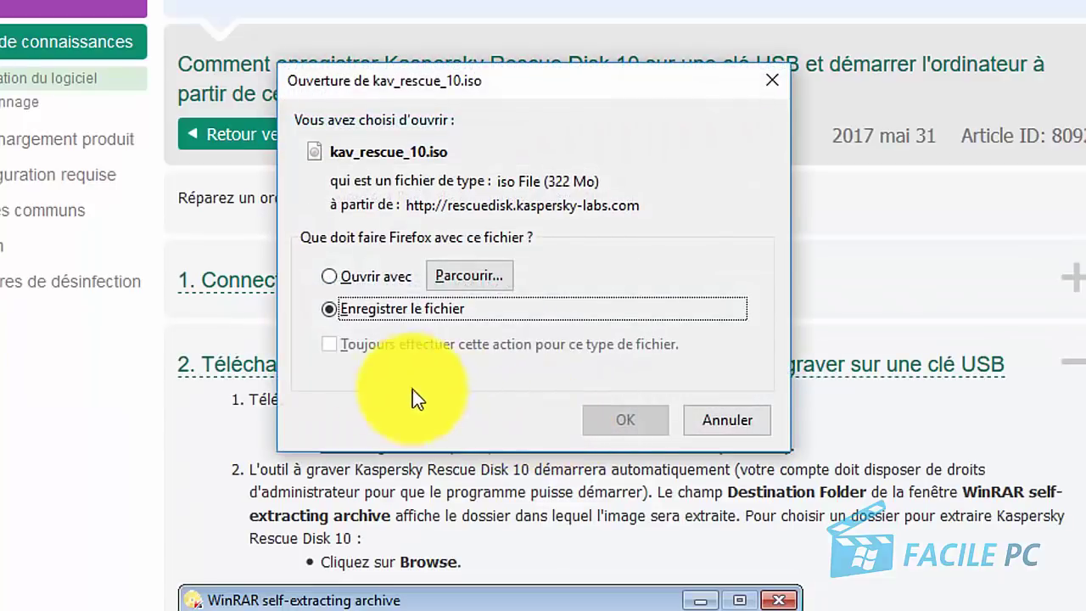
pyautogui.click(637, 424)
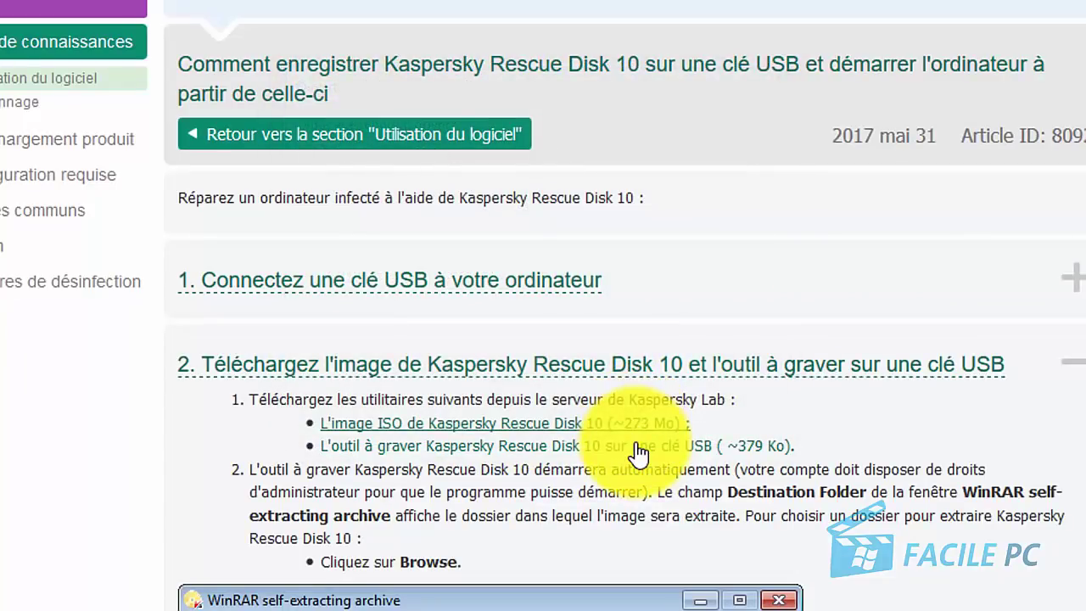
pyautogui.click(636, 445)
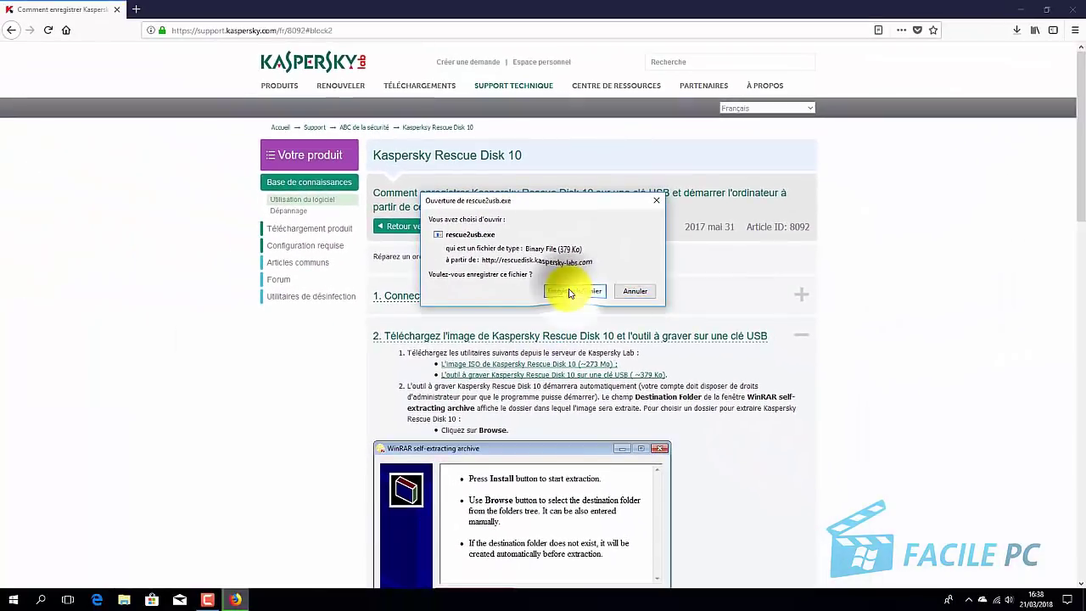
pyautogui.click(590, 277)
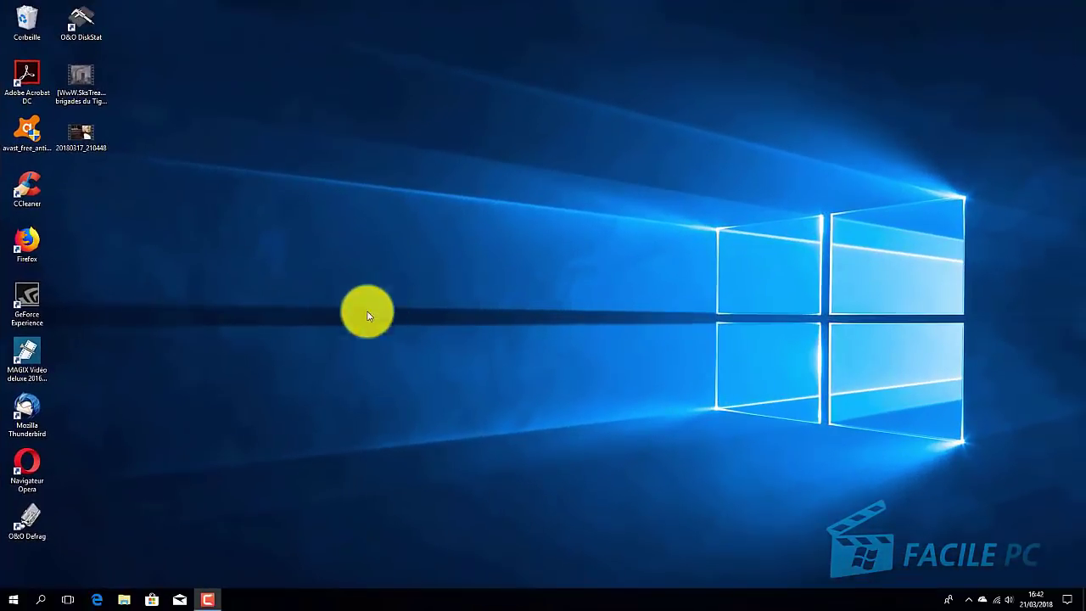
# Run rescue2usb from the Downloads folder and extract it to the Kaspersky Rescue2Usb folder.
pyautogui.click(124, 601)
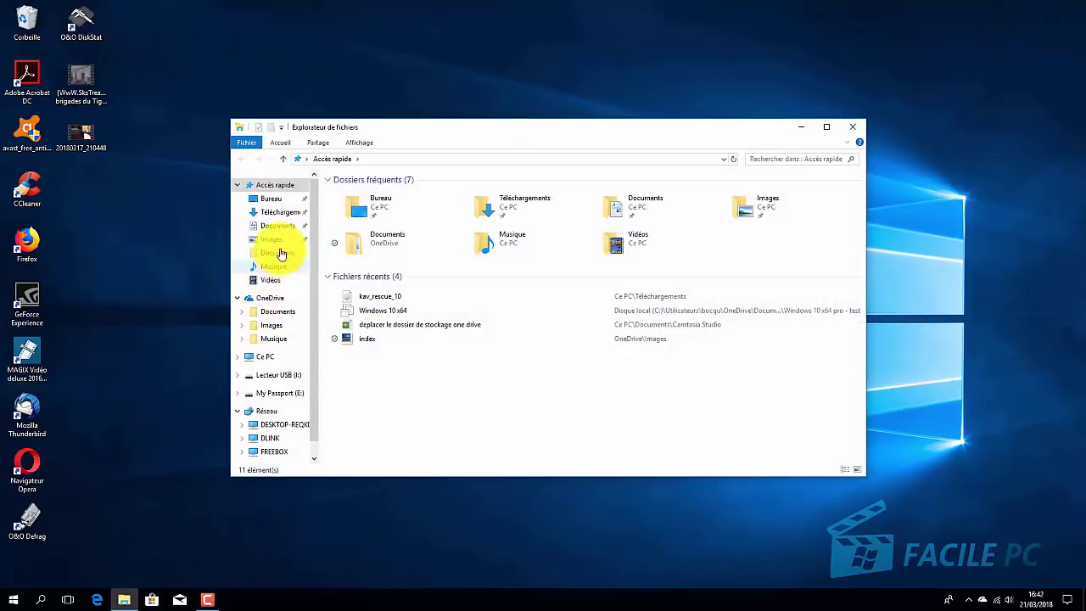
pyautogui.click(281, 214)
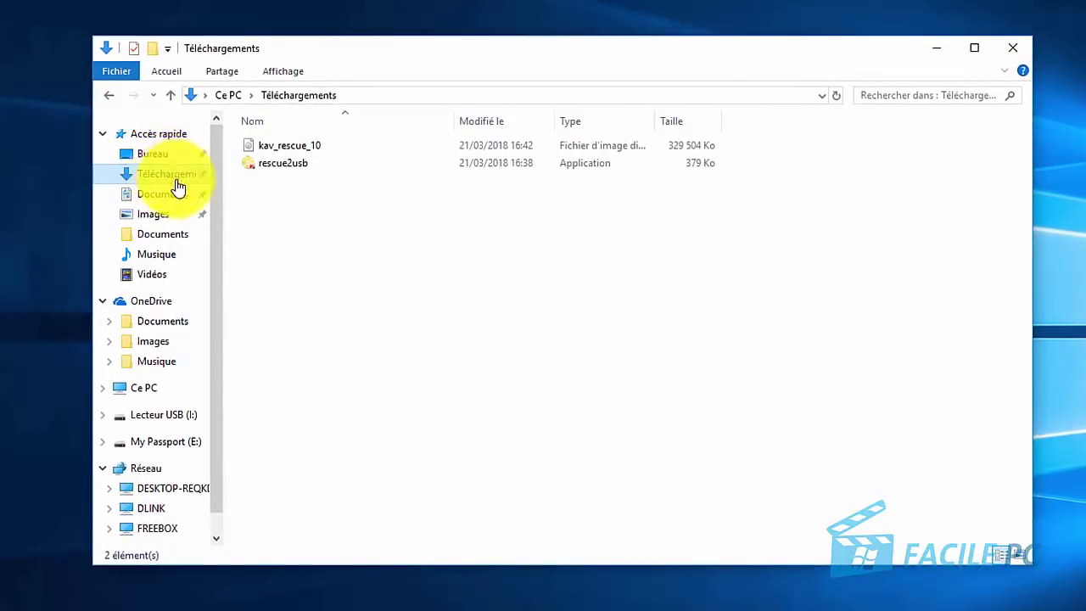
pyautogui.doubleClick(277, 165)
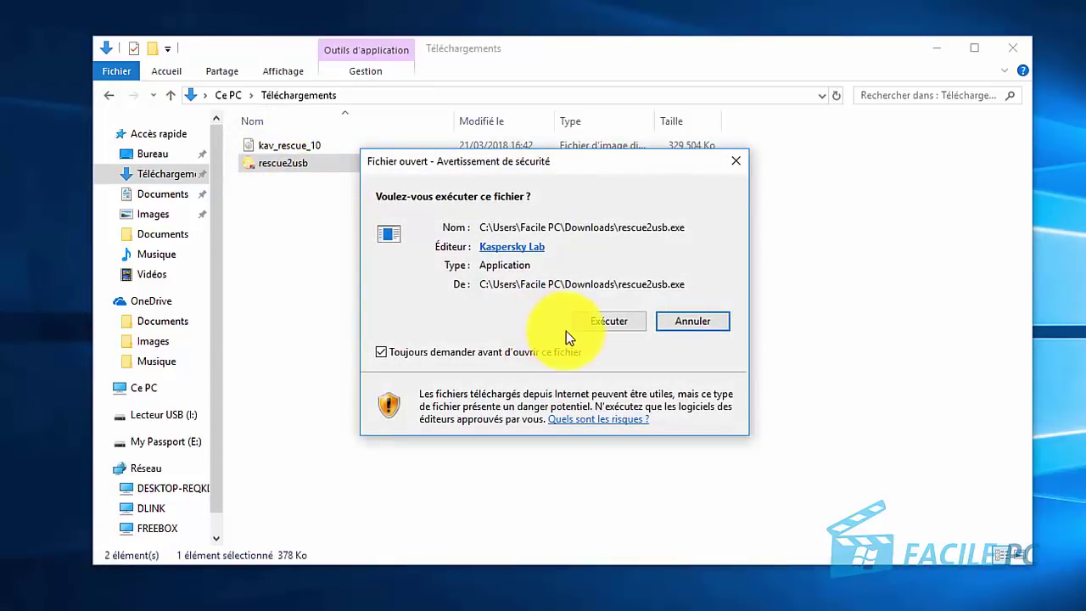
pyautogui.click(616, 330)
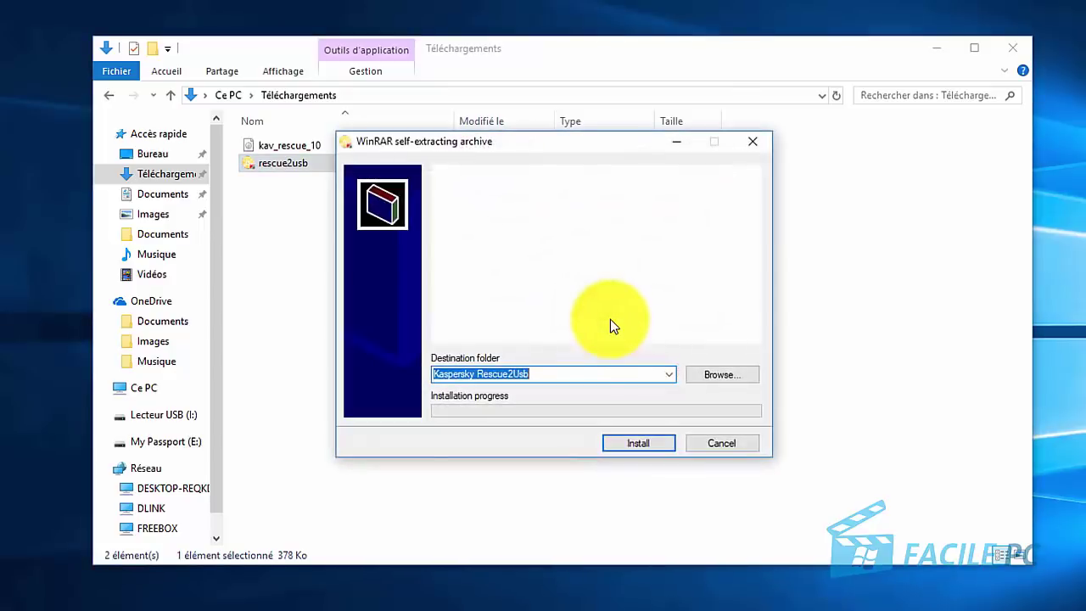
pyautogui.click(630, 445)
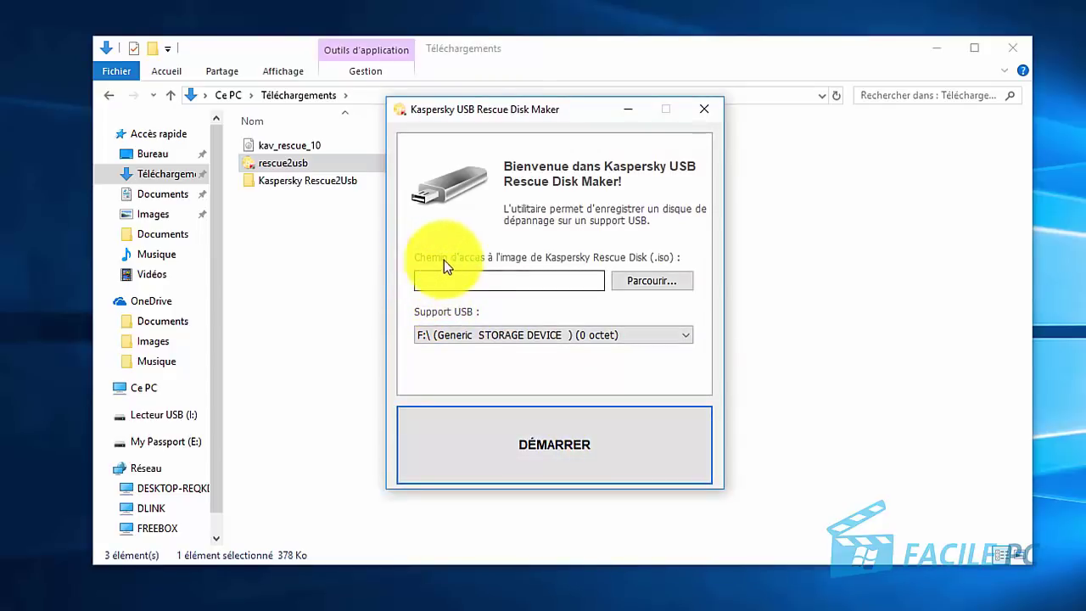
# Choose kav_rescue_10 from the Downloads folder as the Kaspersky Rescue Disk image.
pyautogui.click(653, 280)
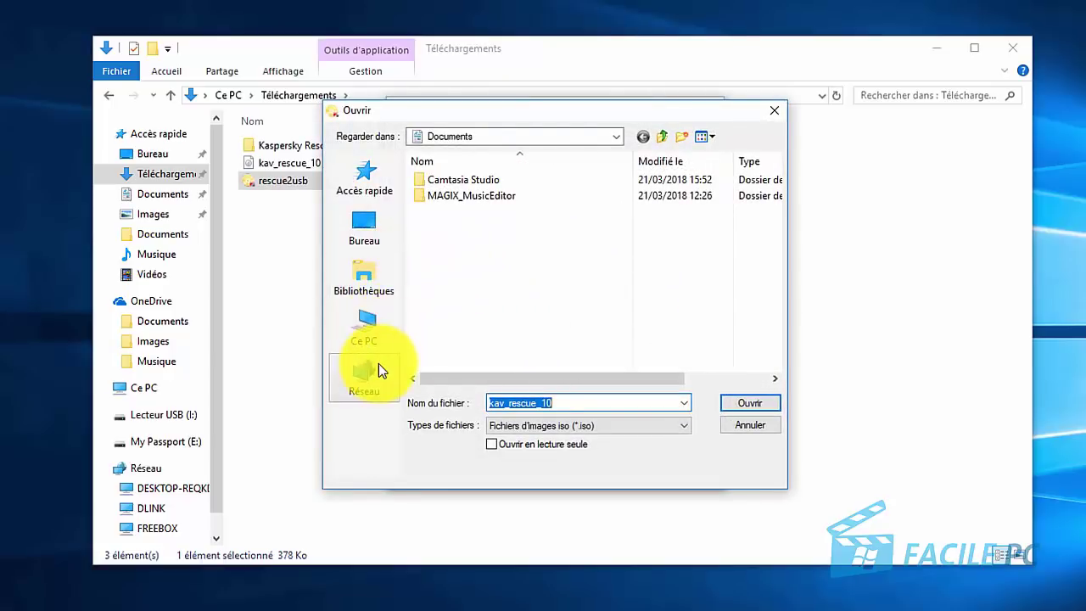
pyautogui.click(433, 135)
pyautogui.click(470, 137)
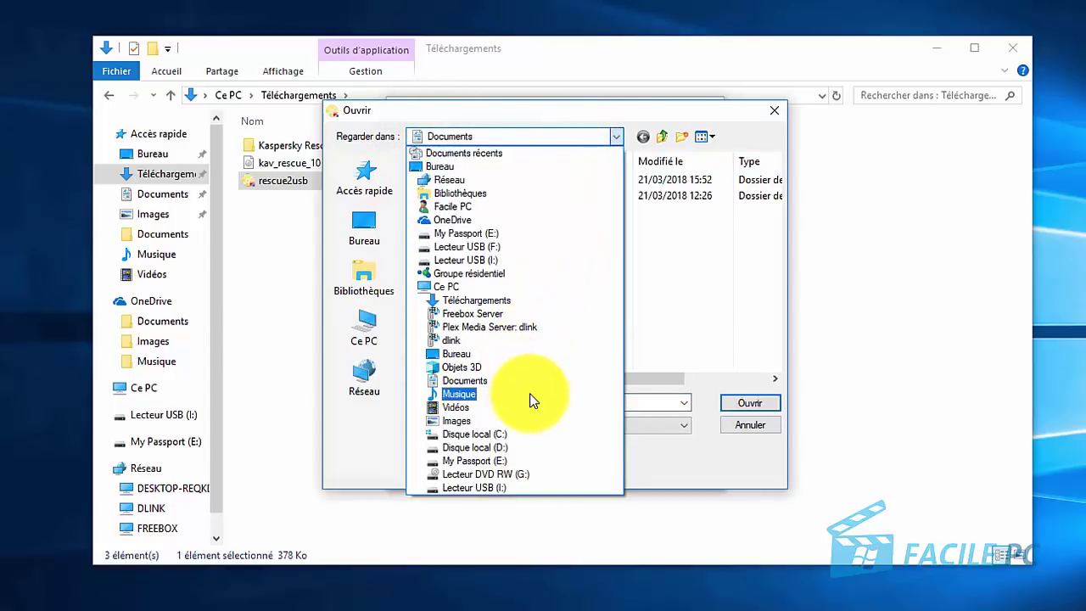
pyautogui.click(528, 303)
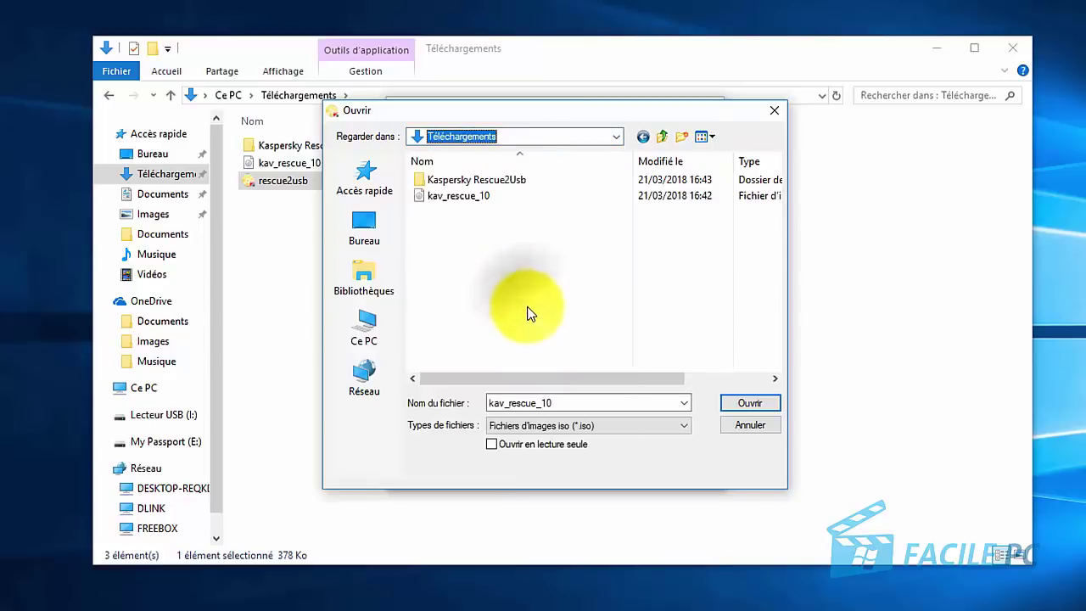
pyautogui.doubleClick(468, 204)
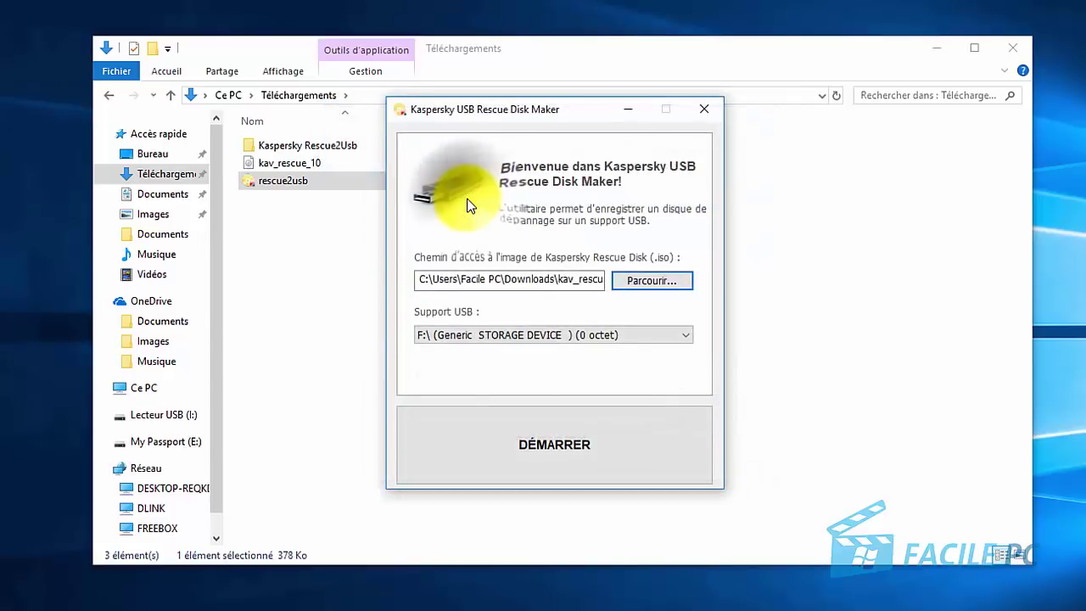
# Record the rescue image onto the I:\ USB DISK 3.0 stick, and close Rescue Disk Maker and the Downloads window.
pyautogui.click(568, 338)
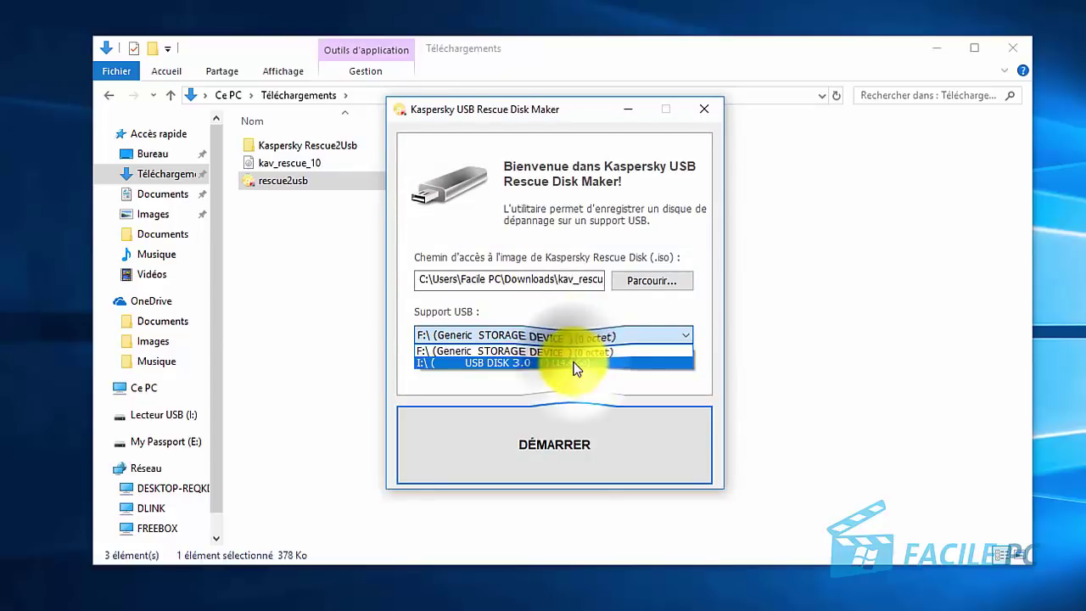
pyautogui.click(574, 365)
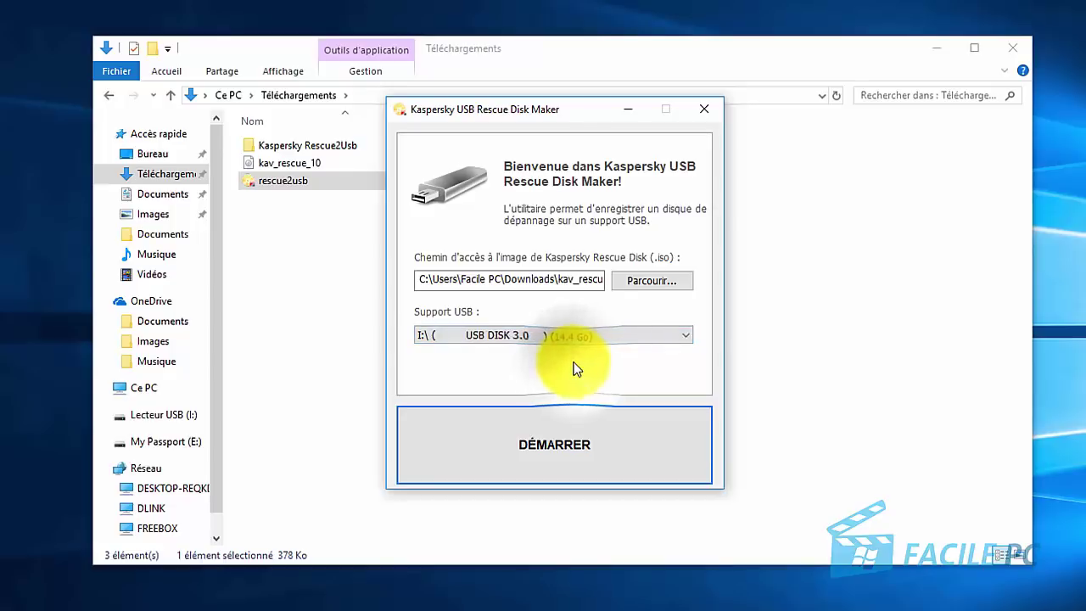
pyautogui.click(598, 454)
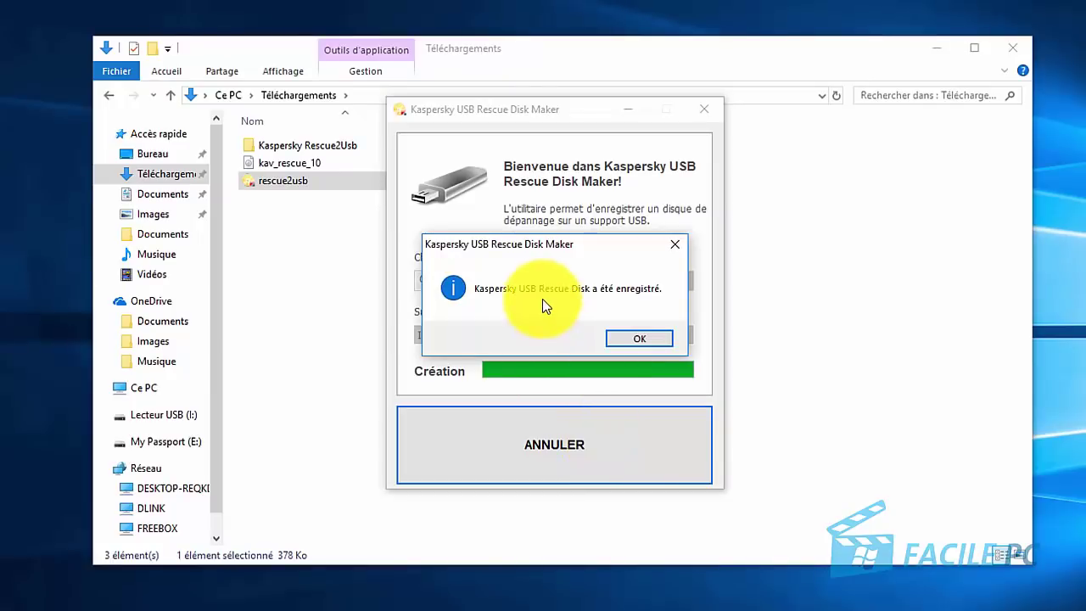
pyautogui.click(630, 335)
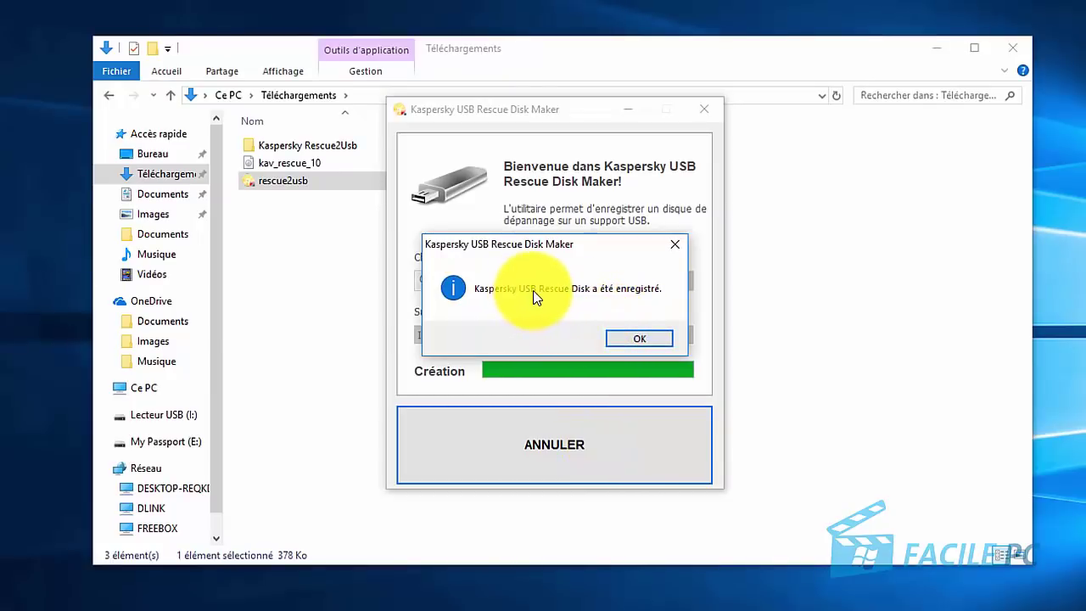
pyautogui.click(637, 343)
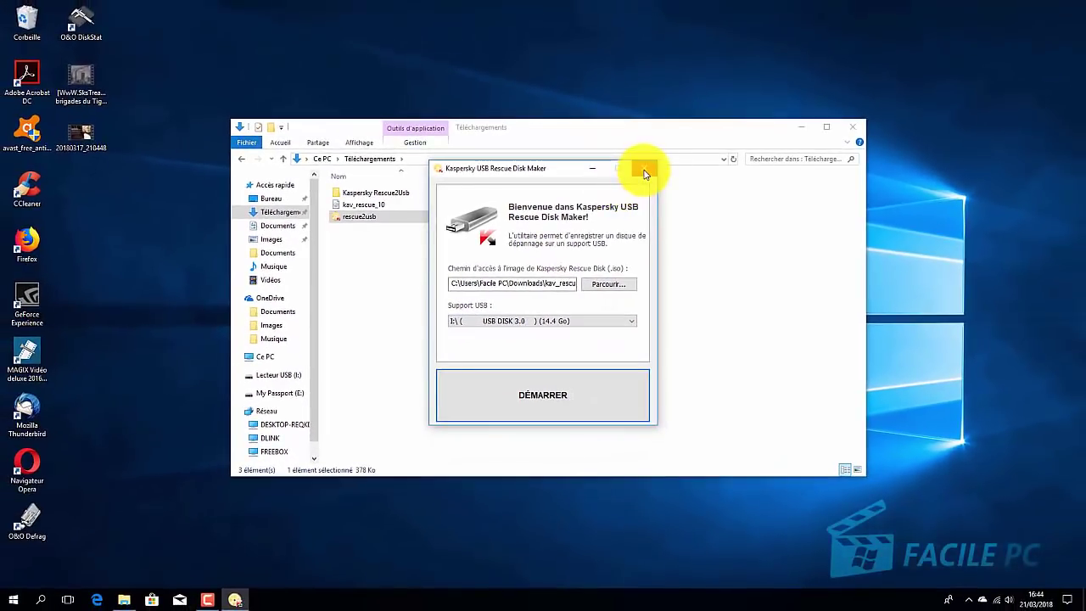
pyautogui.click(645, 172)
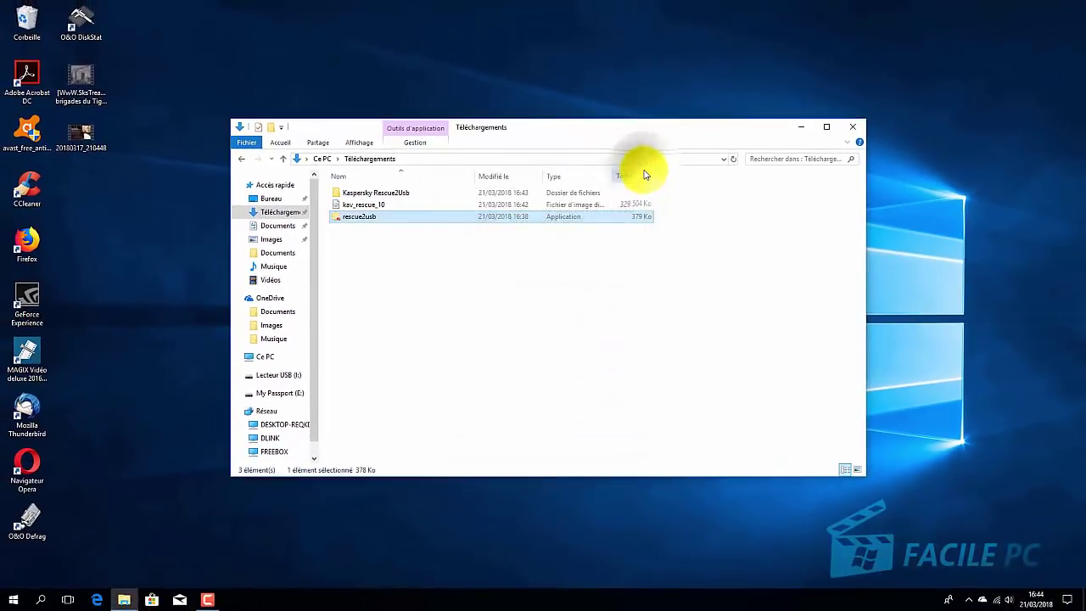
pyautogui.click(853, 127)
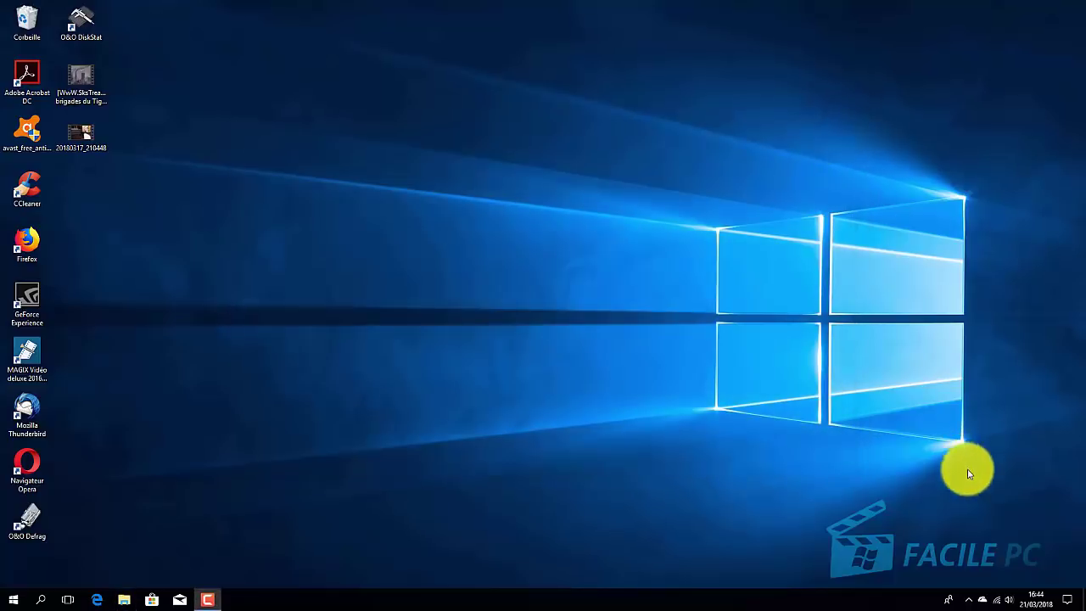
# Safely eject the USB DISK 3.0 drive from Windows.
pyautogui.click(971, 600)
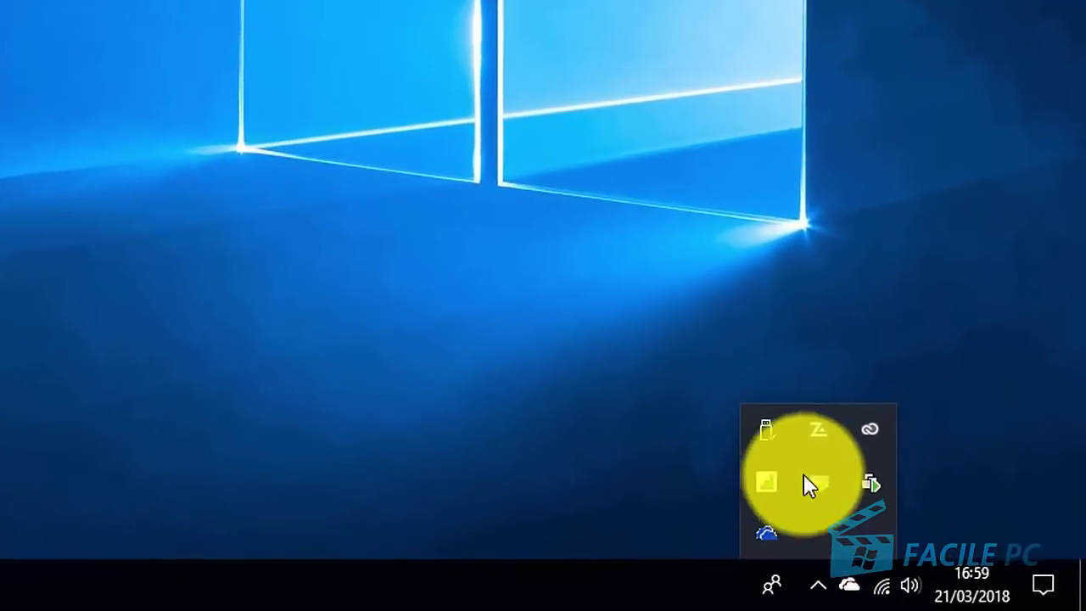
pyautogui.click(745, 422)
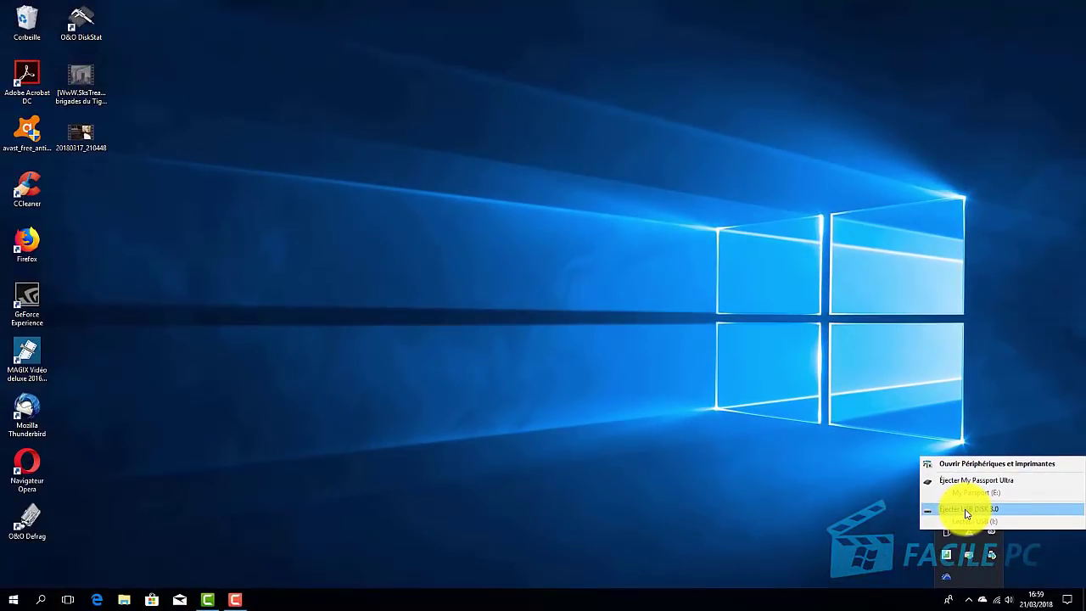
pyautogui.click(966, 513)
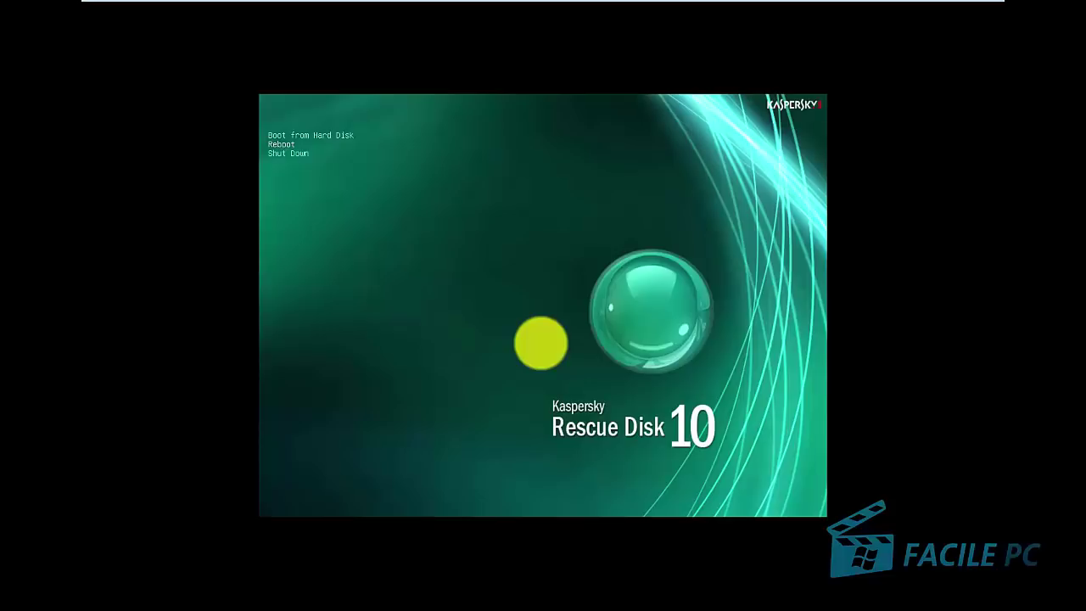
# Reboot from the rescue disk's start menu and choose CD-ROM Drive as the boot device.
pyautogui.press('Return')
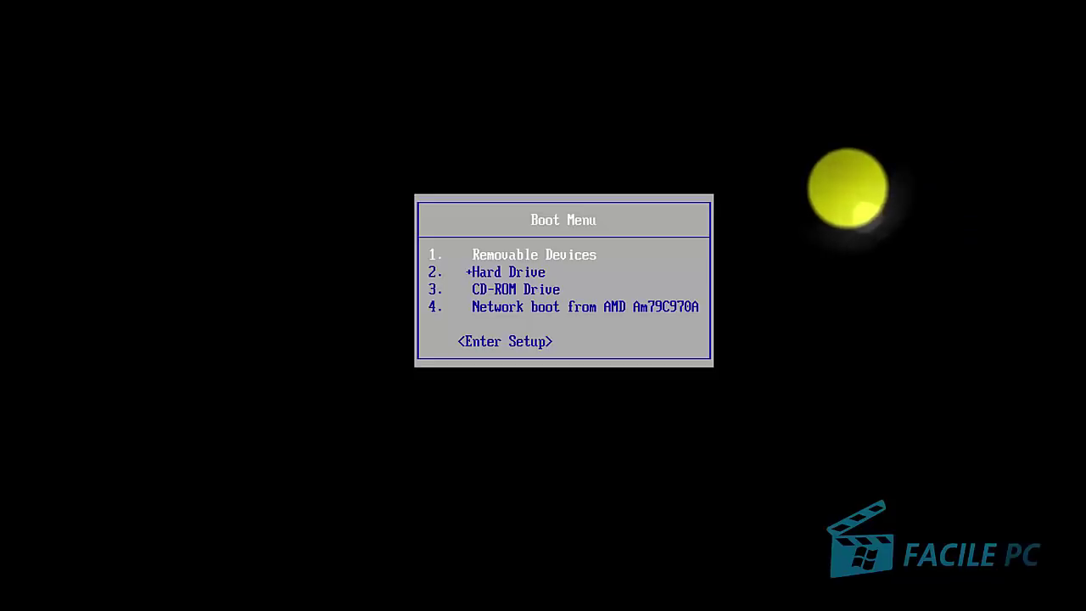
pyautogui.press('Down')
pyautogui.press('Down')
pyautogui.press('Return')
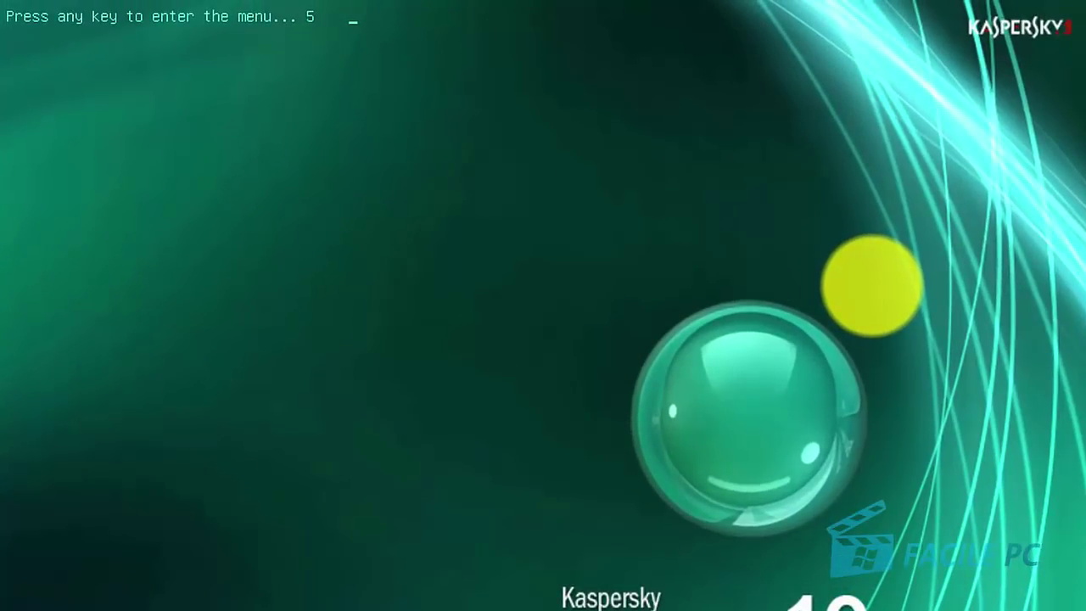
# Start Kaspersky Rescue Disk in graphic mode with Français as the language, accepting the licence agreement.
pyautogui.press('Return')
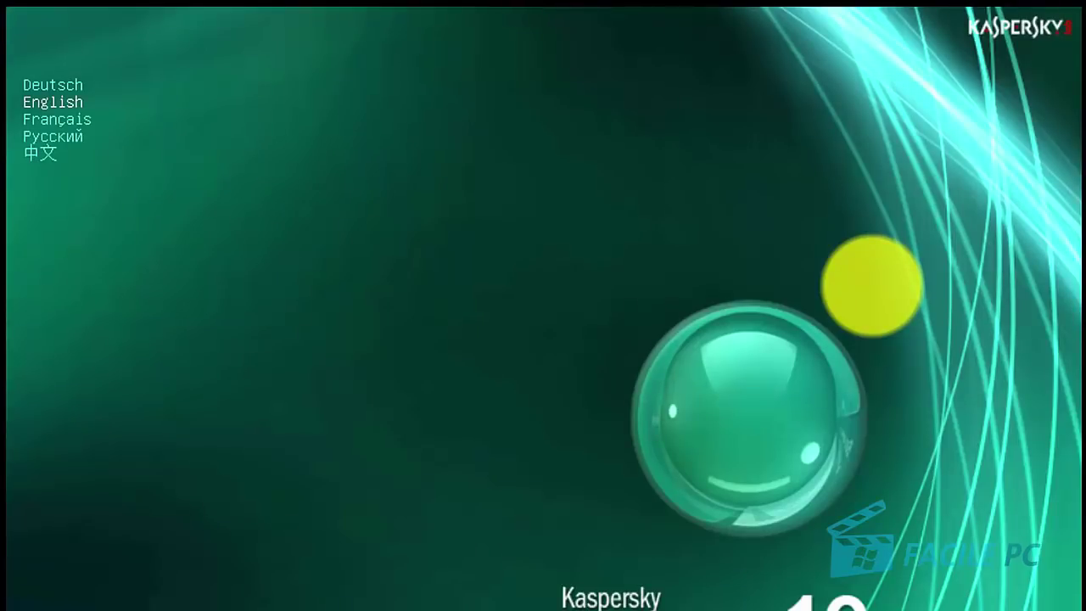
pyautogui.press('Down')
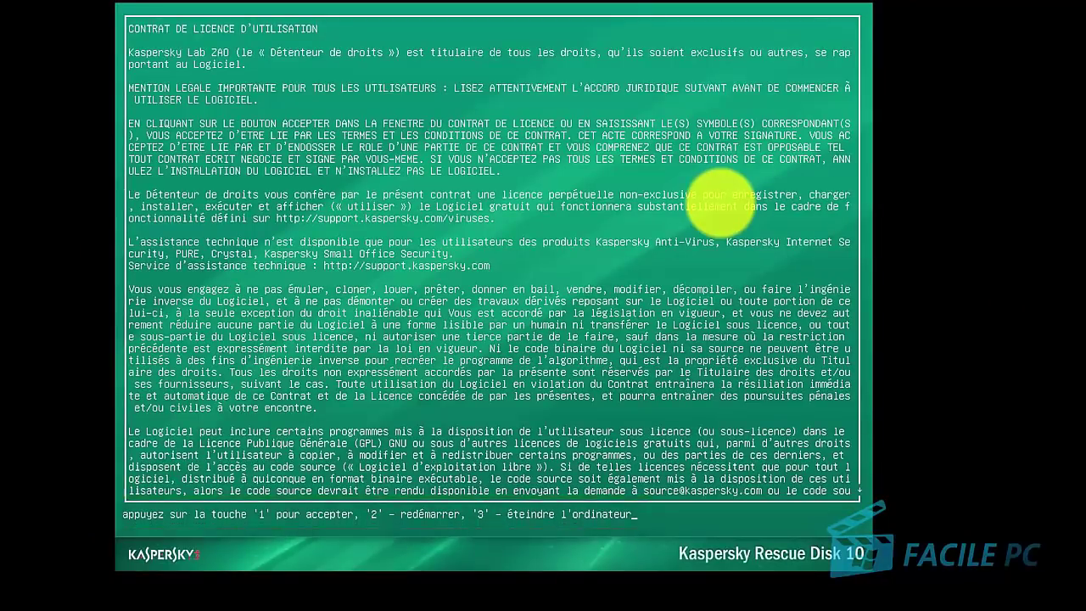
pyautogui.press('1')
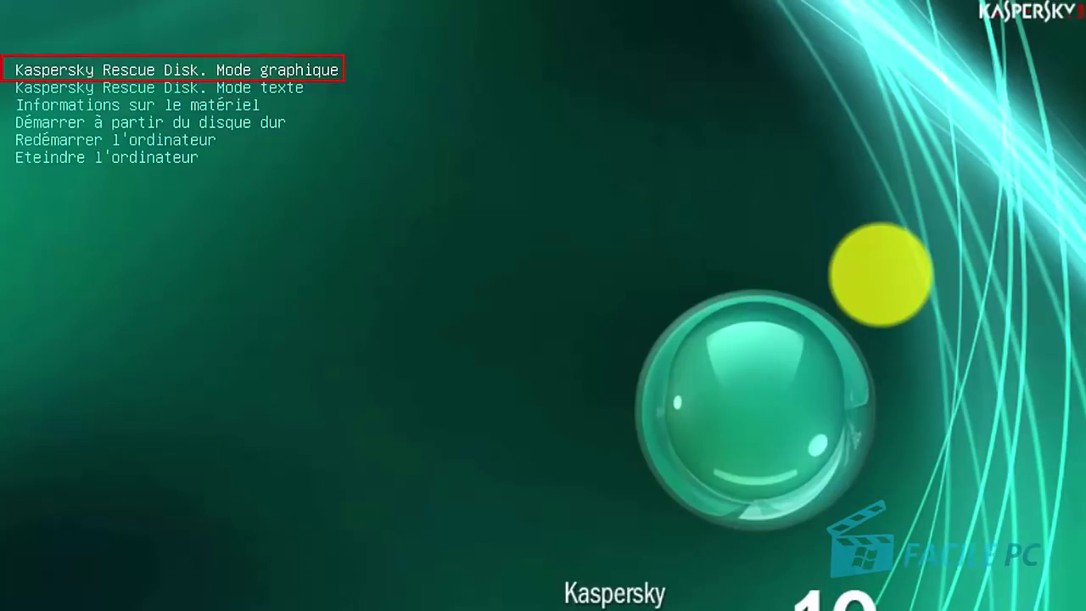
pyautogui.press('Return')
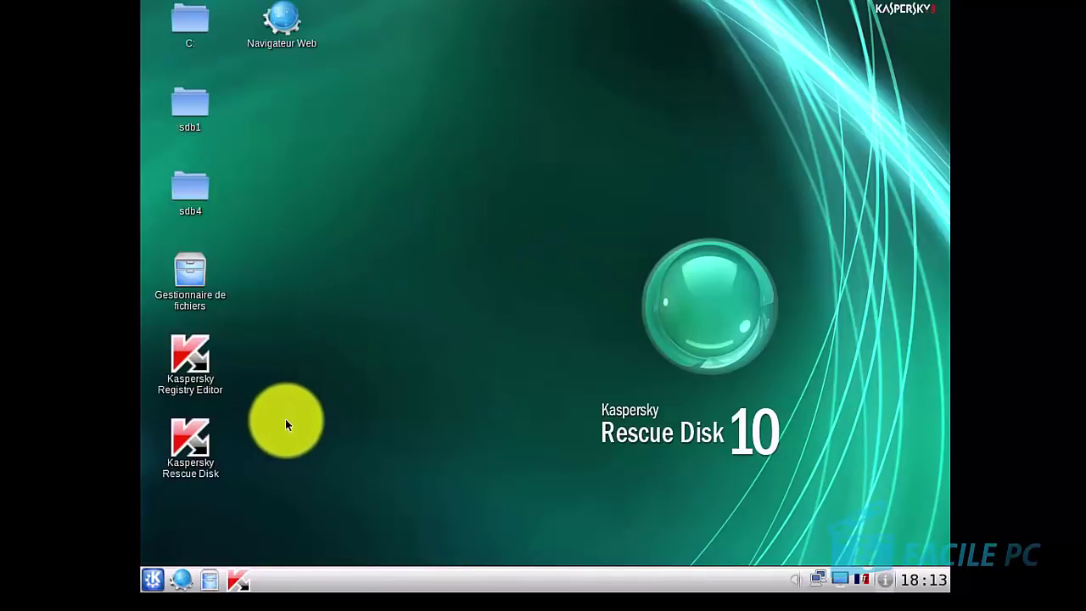
# Open Kaspersky Rescue Disk and scan drive C: along with the boot sectors and hidden startup objects.
pyautogui.click(197, 437)
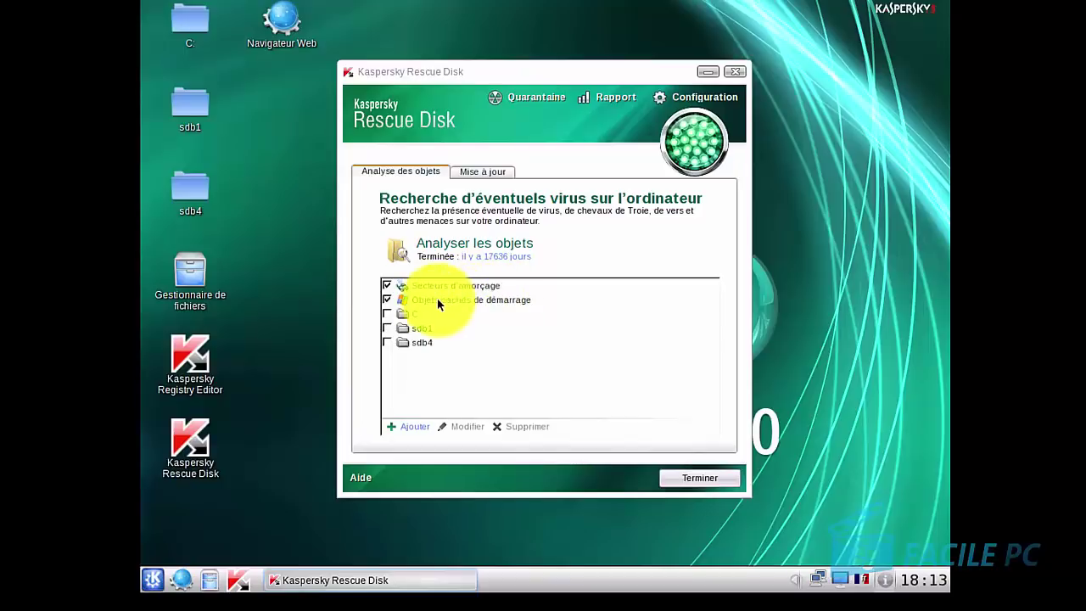
pyautogui.click(387, 314)
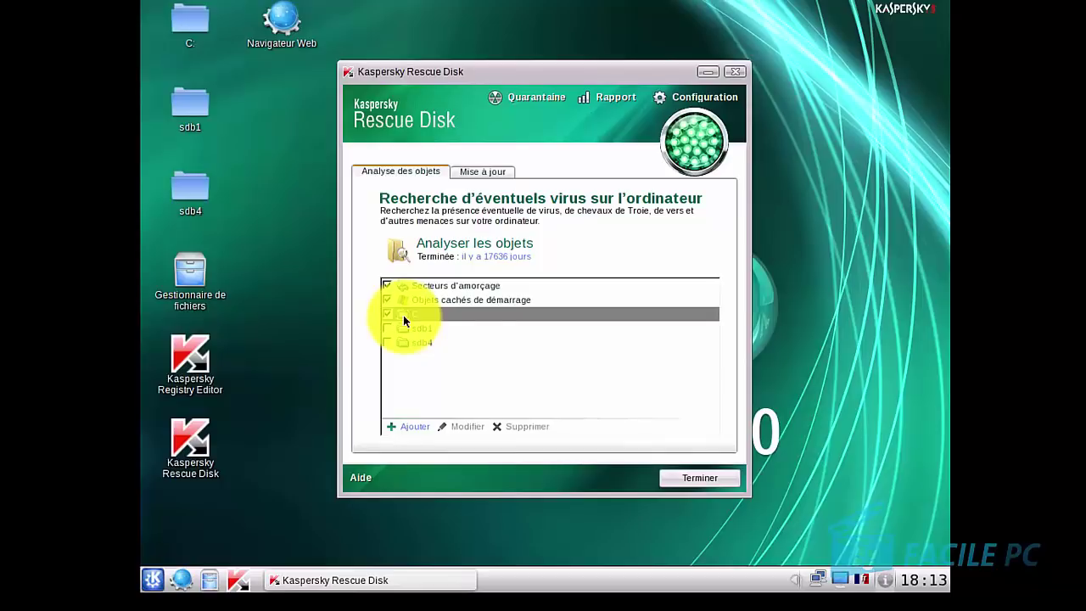
pyautogui.click(438, 243)
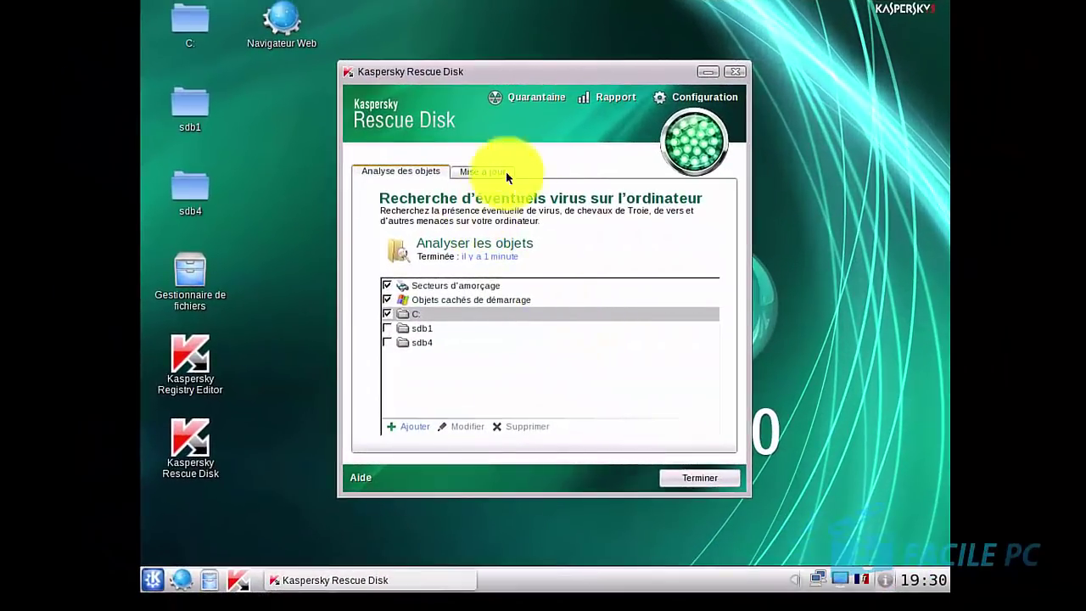
# Review the scan report, the protection status and the detected threats list, and close the report window.
pyautogui.click(614, 98)
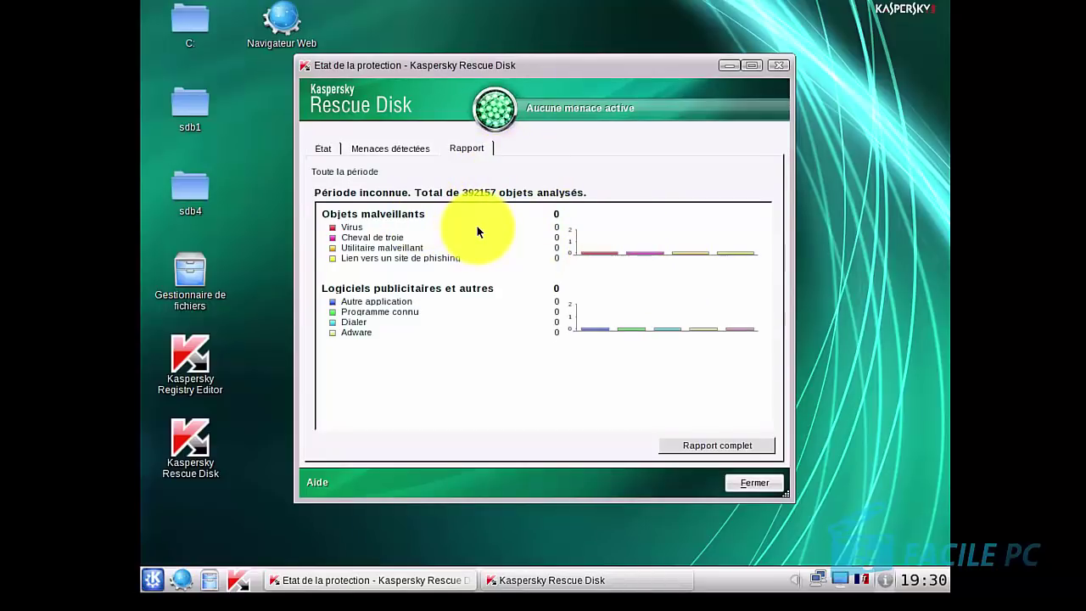
pyautogui.click(321, 153)
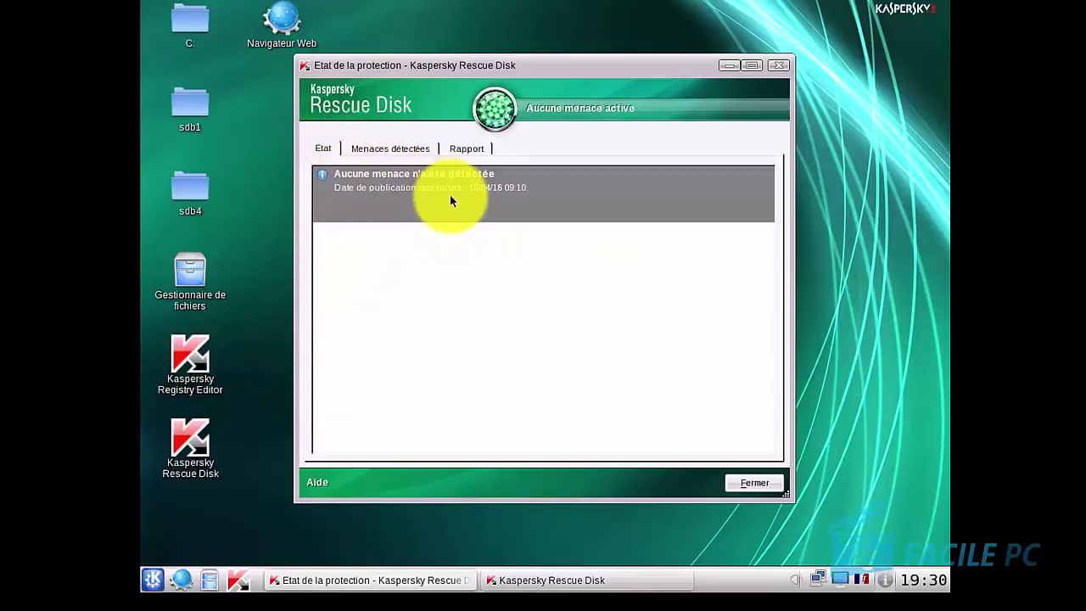
pyautogui.click(387, 149)
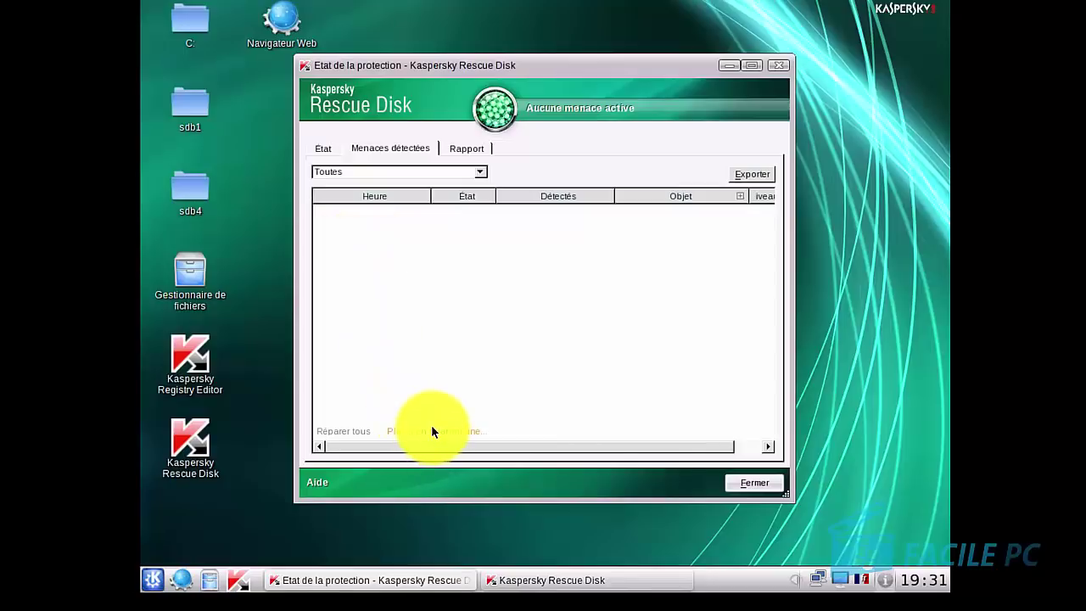
pyautogui.click(753, 484)
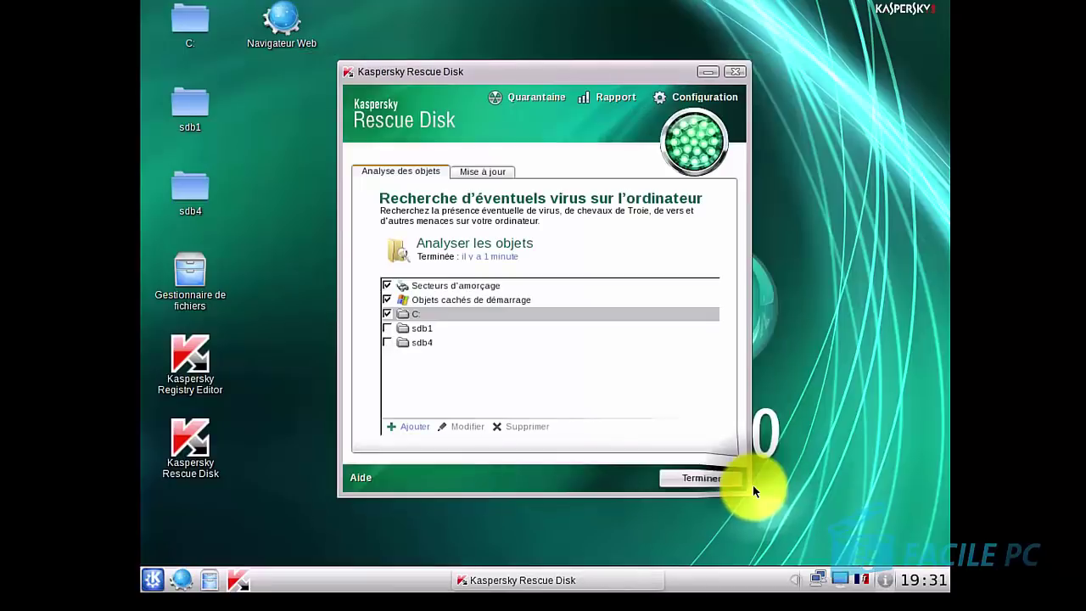
# Quit the Kaspersky Rescue Disk scanner and shut down the computer, confirming both requests.
pyautogui.click(704, 480)
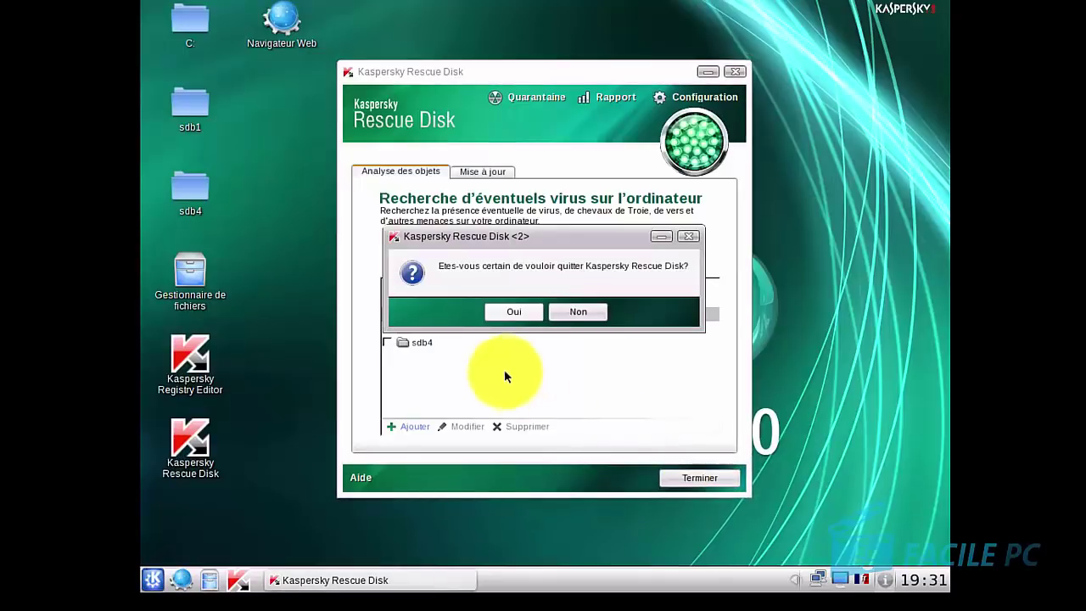
pyautogui.click(516, 311)
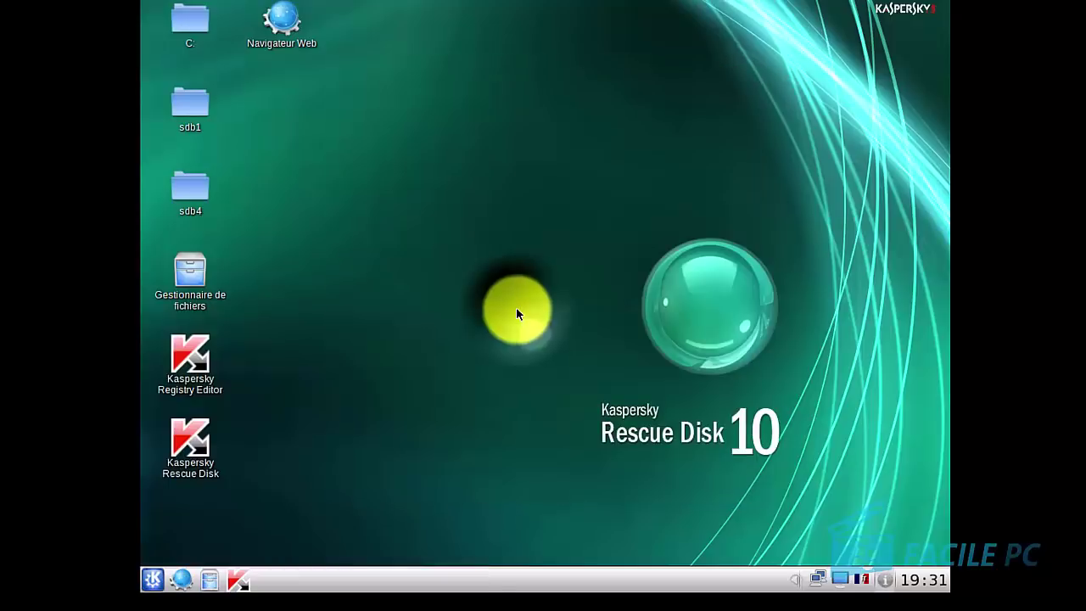
pyautogui.click(150, 585)
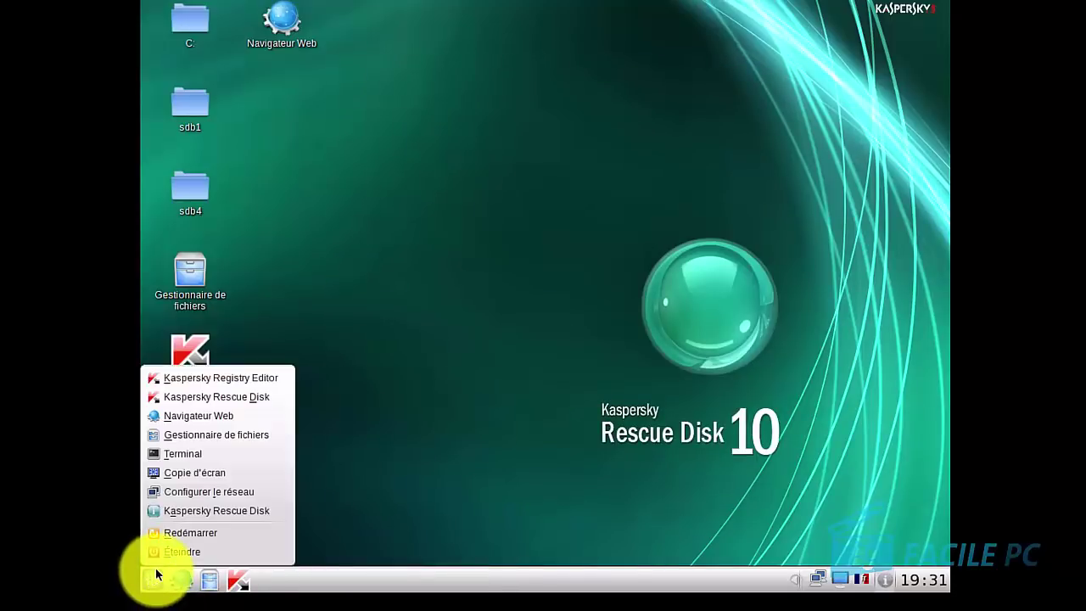
pyautogui.click(202, 551)
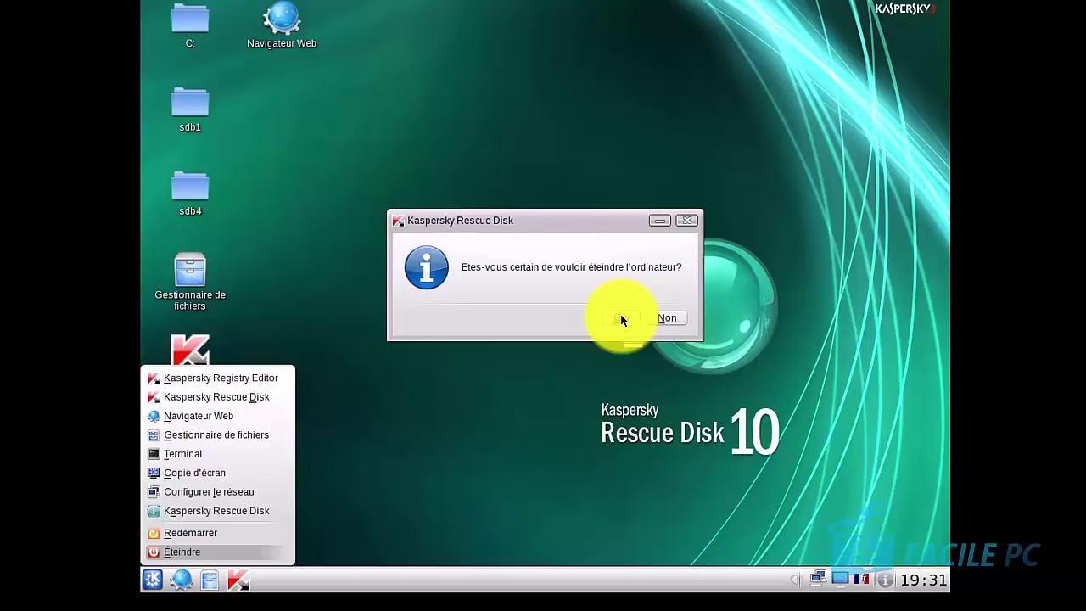
pyautogui.click(621, 319)
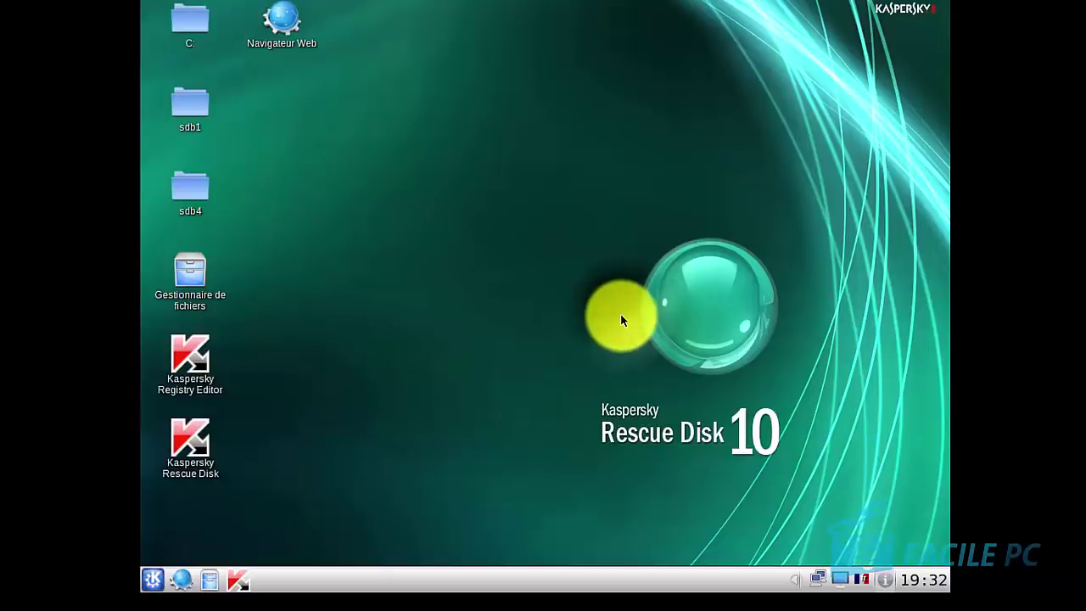